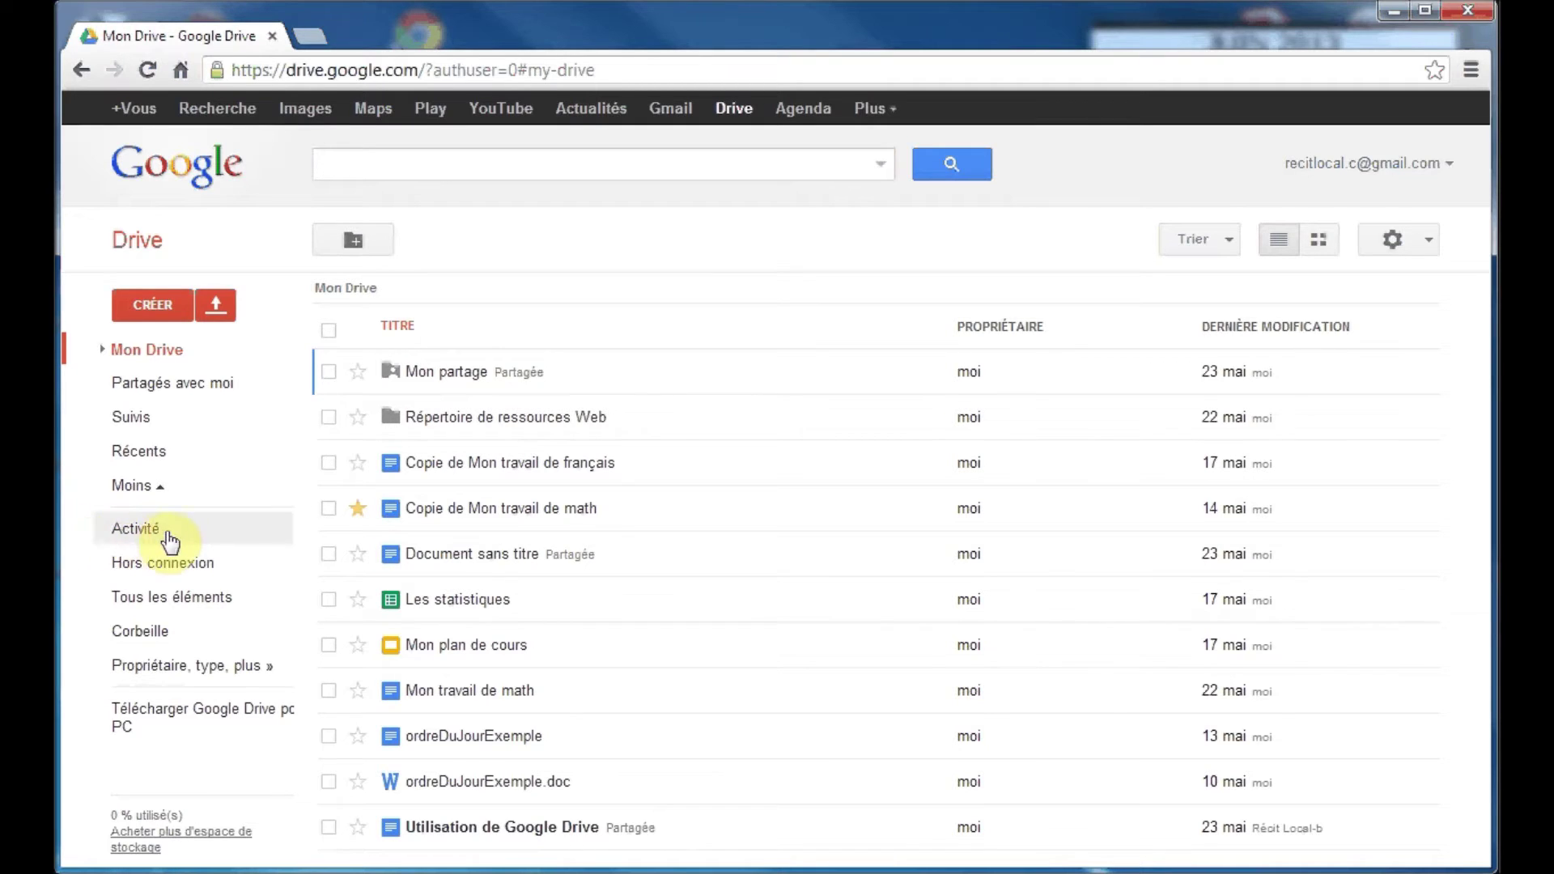
Review the Activité list and who last modified its files, and hide "Copie de Mon travail de français" from that list.
{"action": "left_click", "coordinate": [136, 534]}
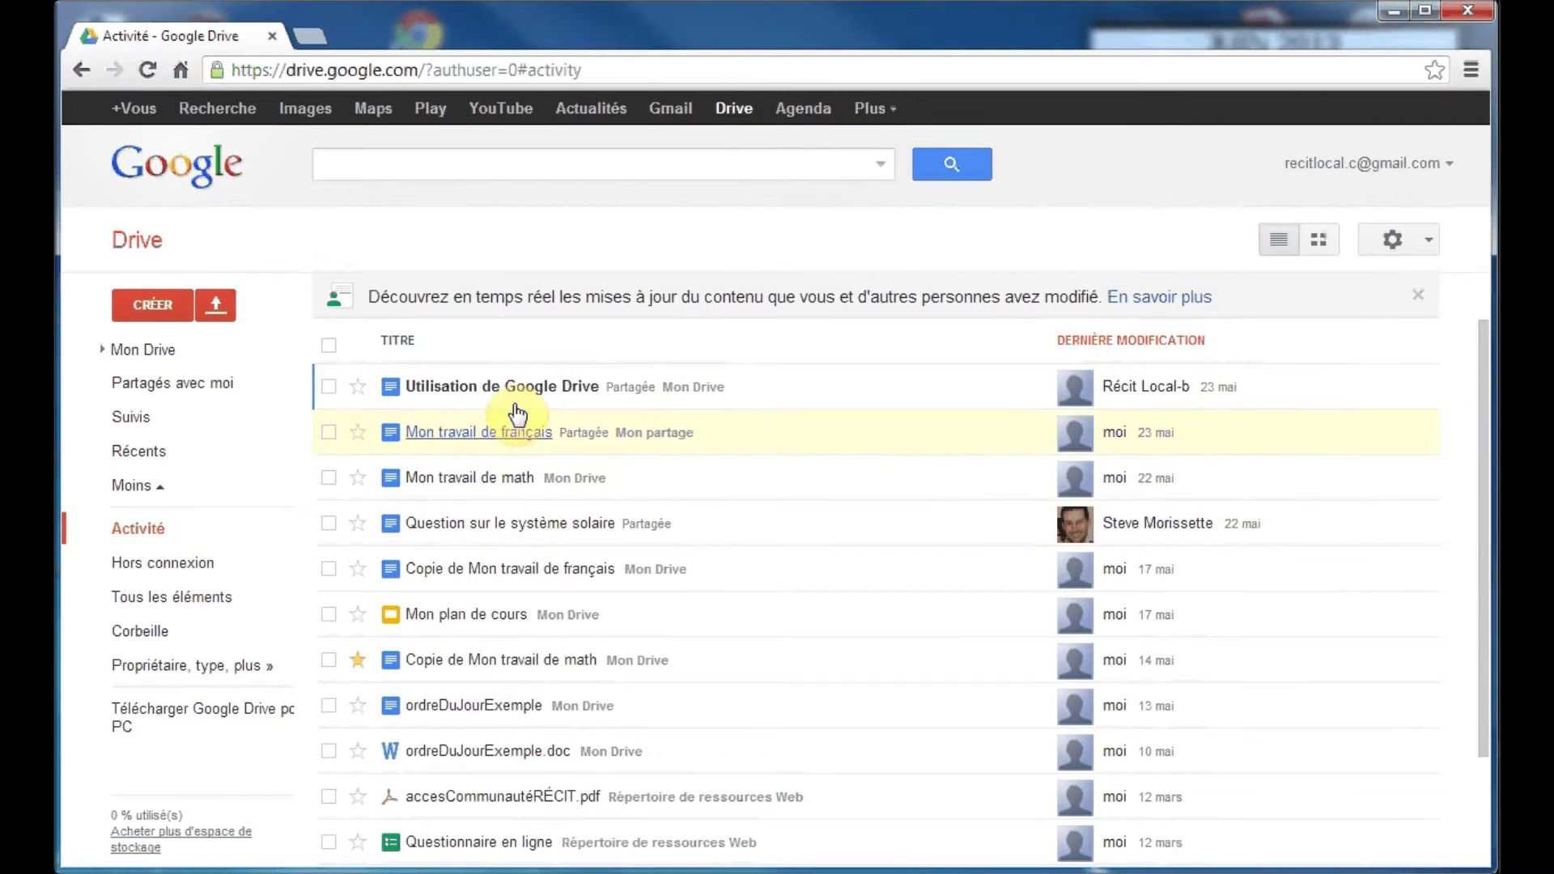
{"action": "scroll", "coordinate": [487, 676], "scroll_direction": "down", "scroll_amount": 3}
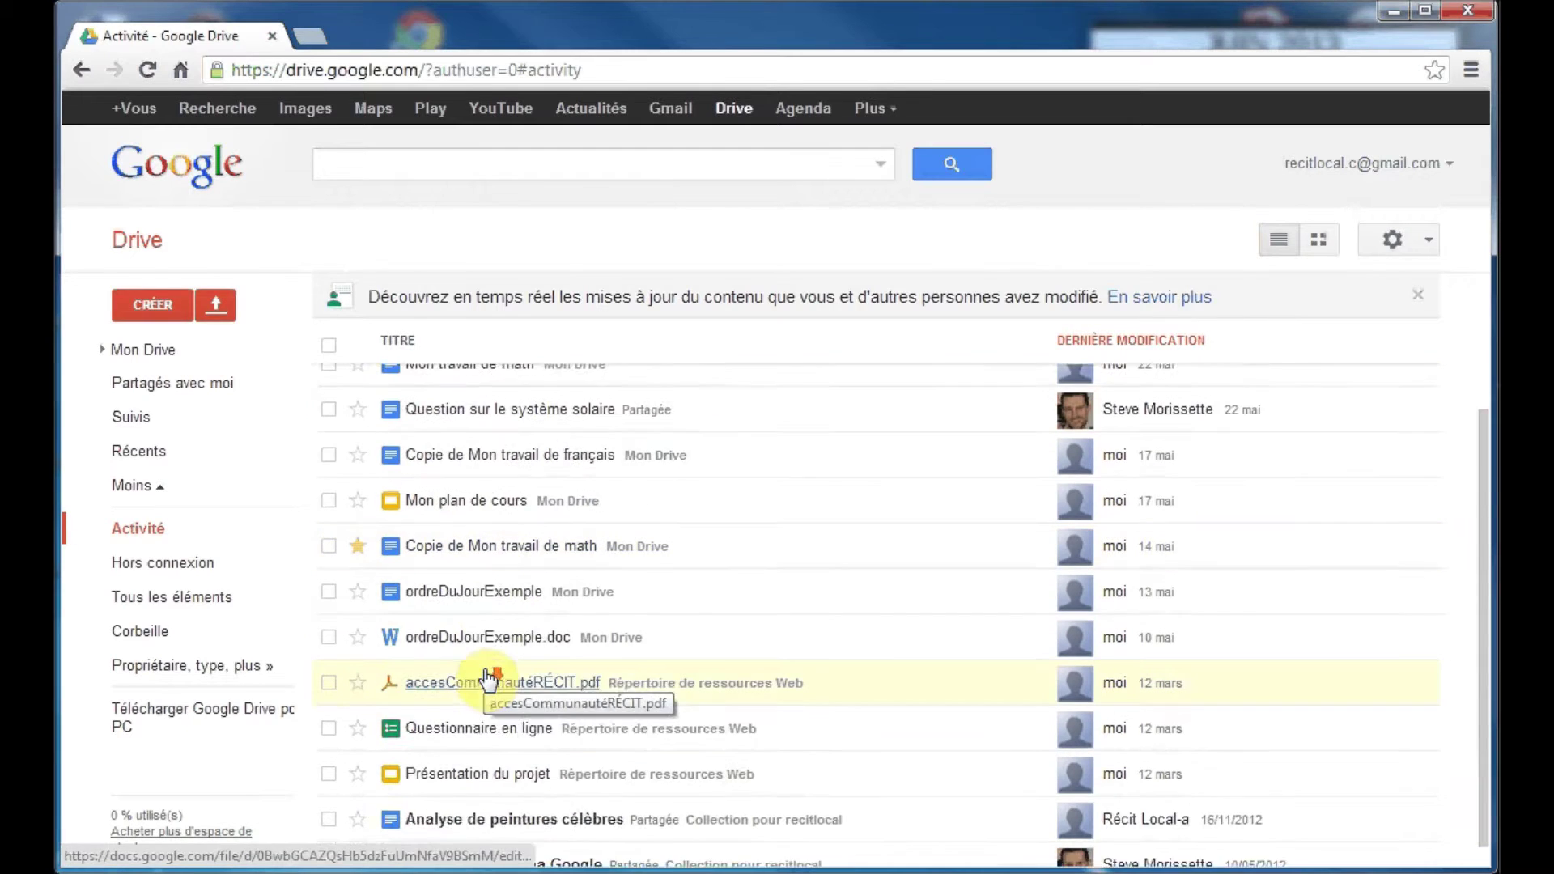
{"action": "scroll", "coordinate": [487, 676], "scroll_direction": "up", "scroll_amount": 3}
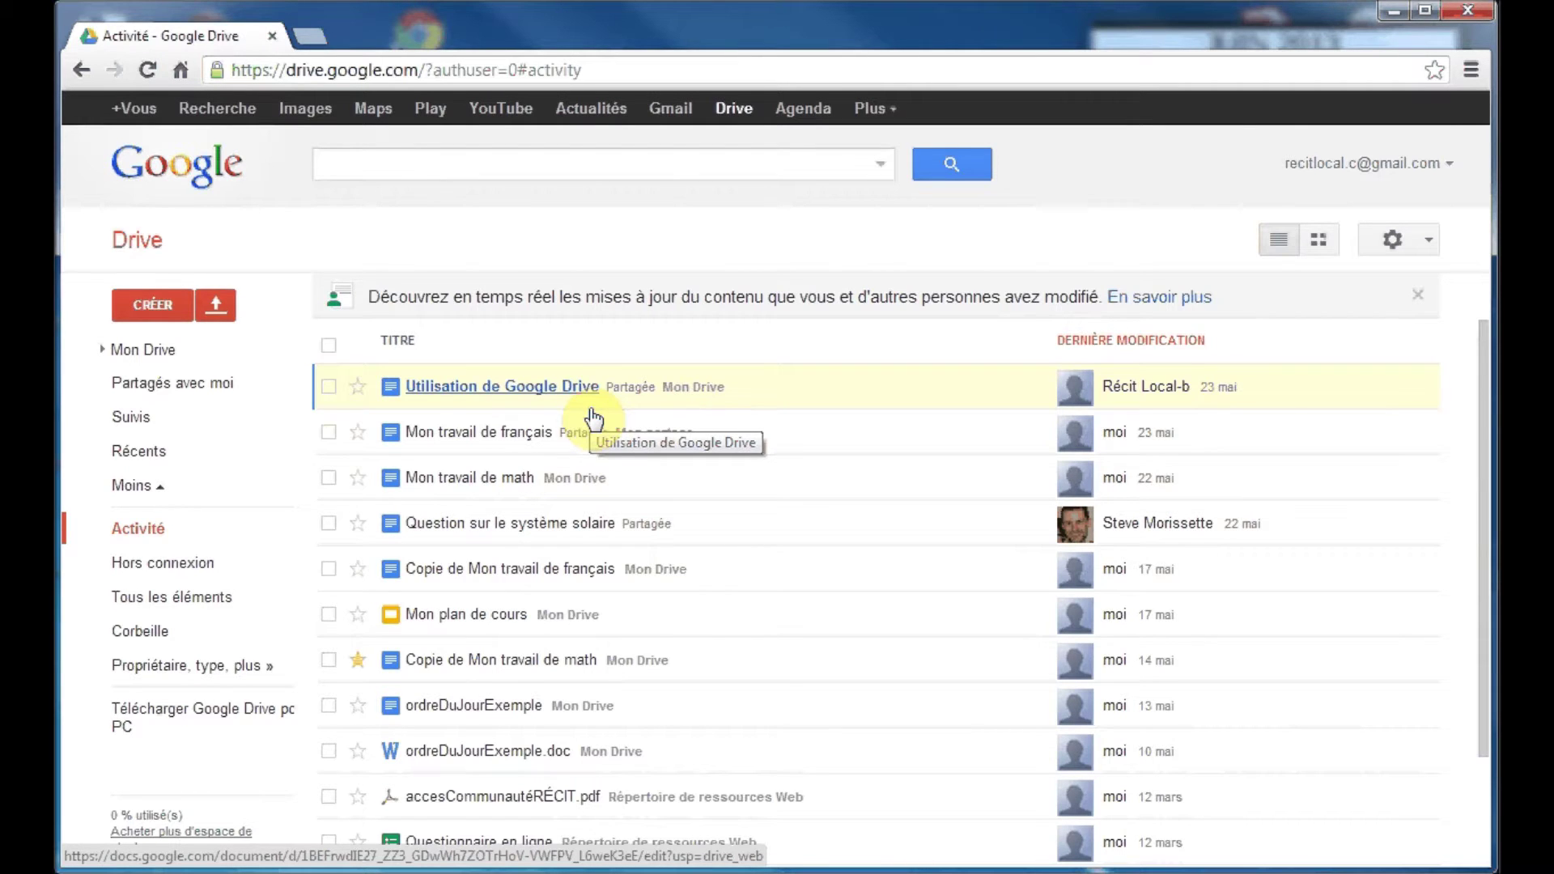
{"action": "mouse_move", "coordinate": [1179, 388]}
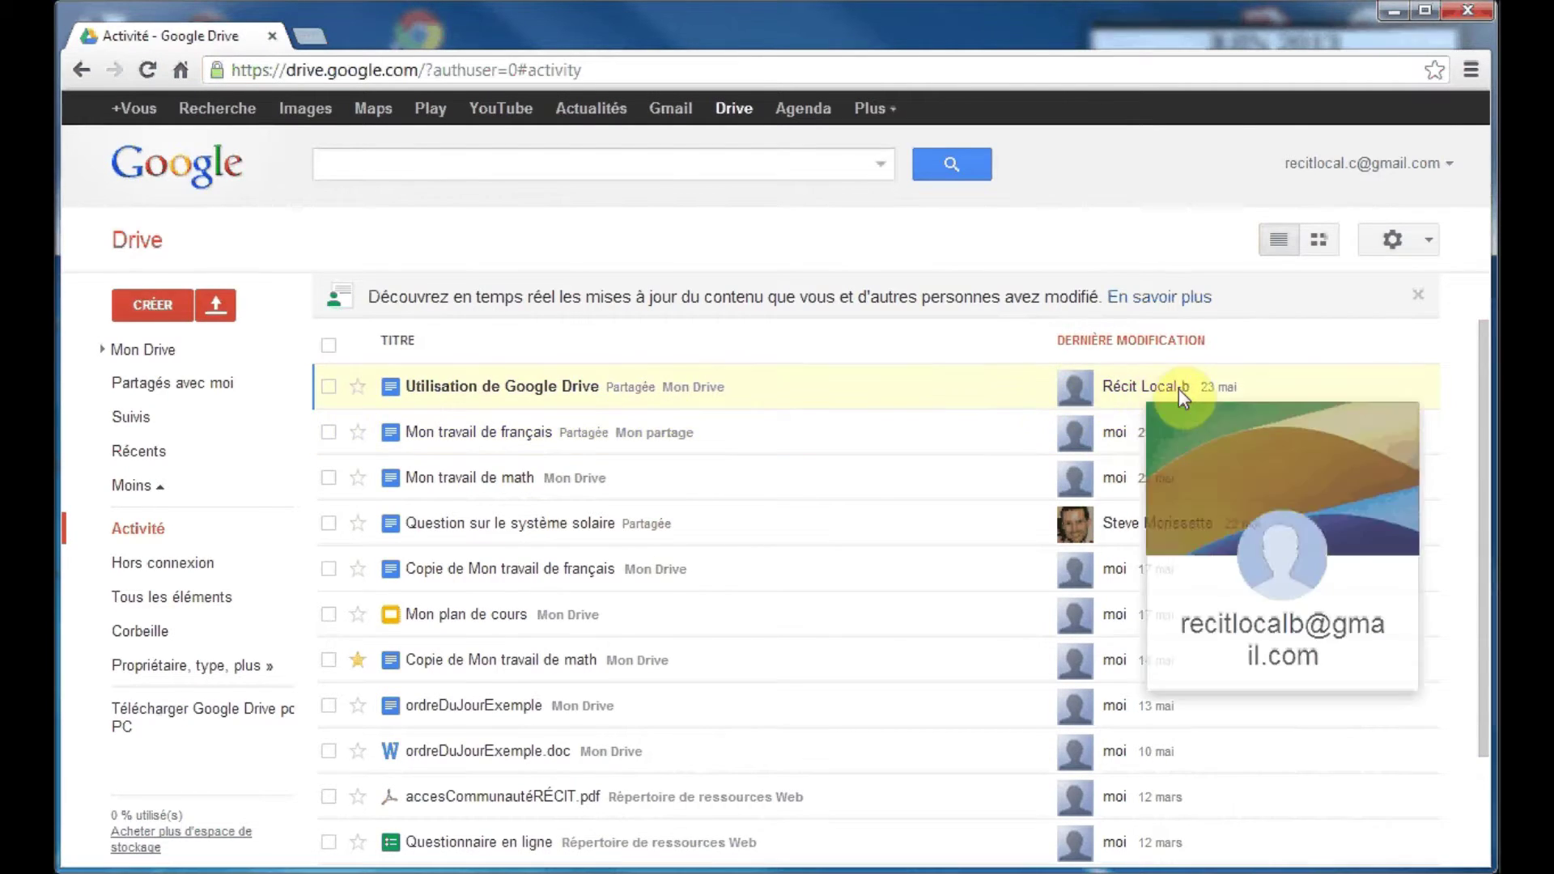
{"action": "mouse_move", "coordinate": [1116, 437]}
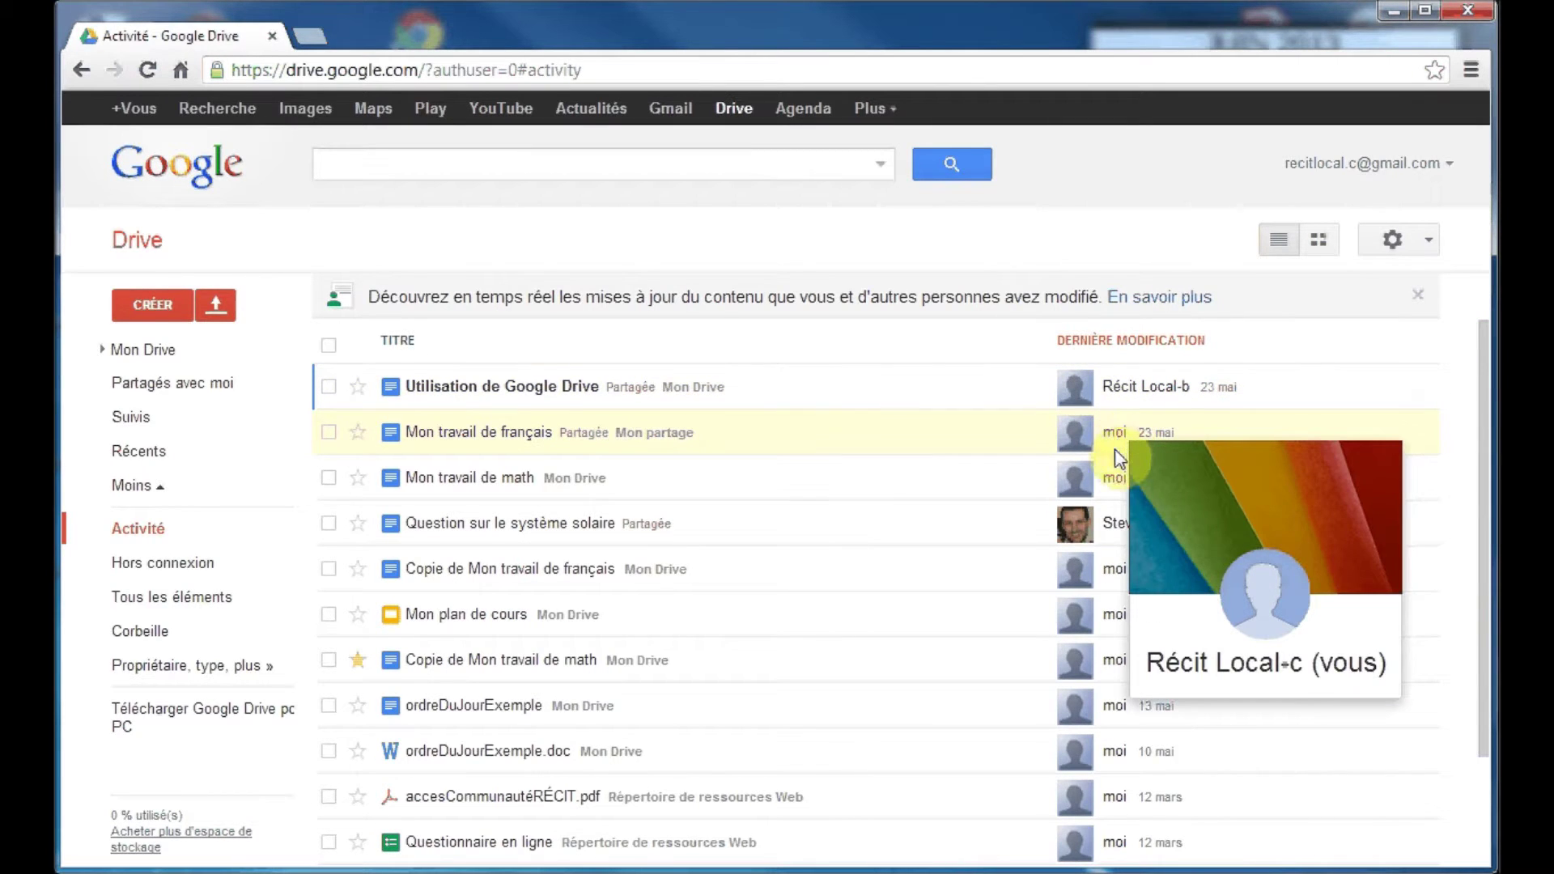
{"action": "mouse_move", "coordinate": [1113, 525]}
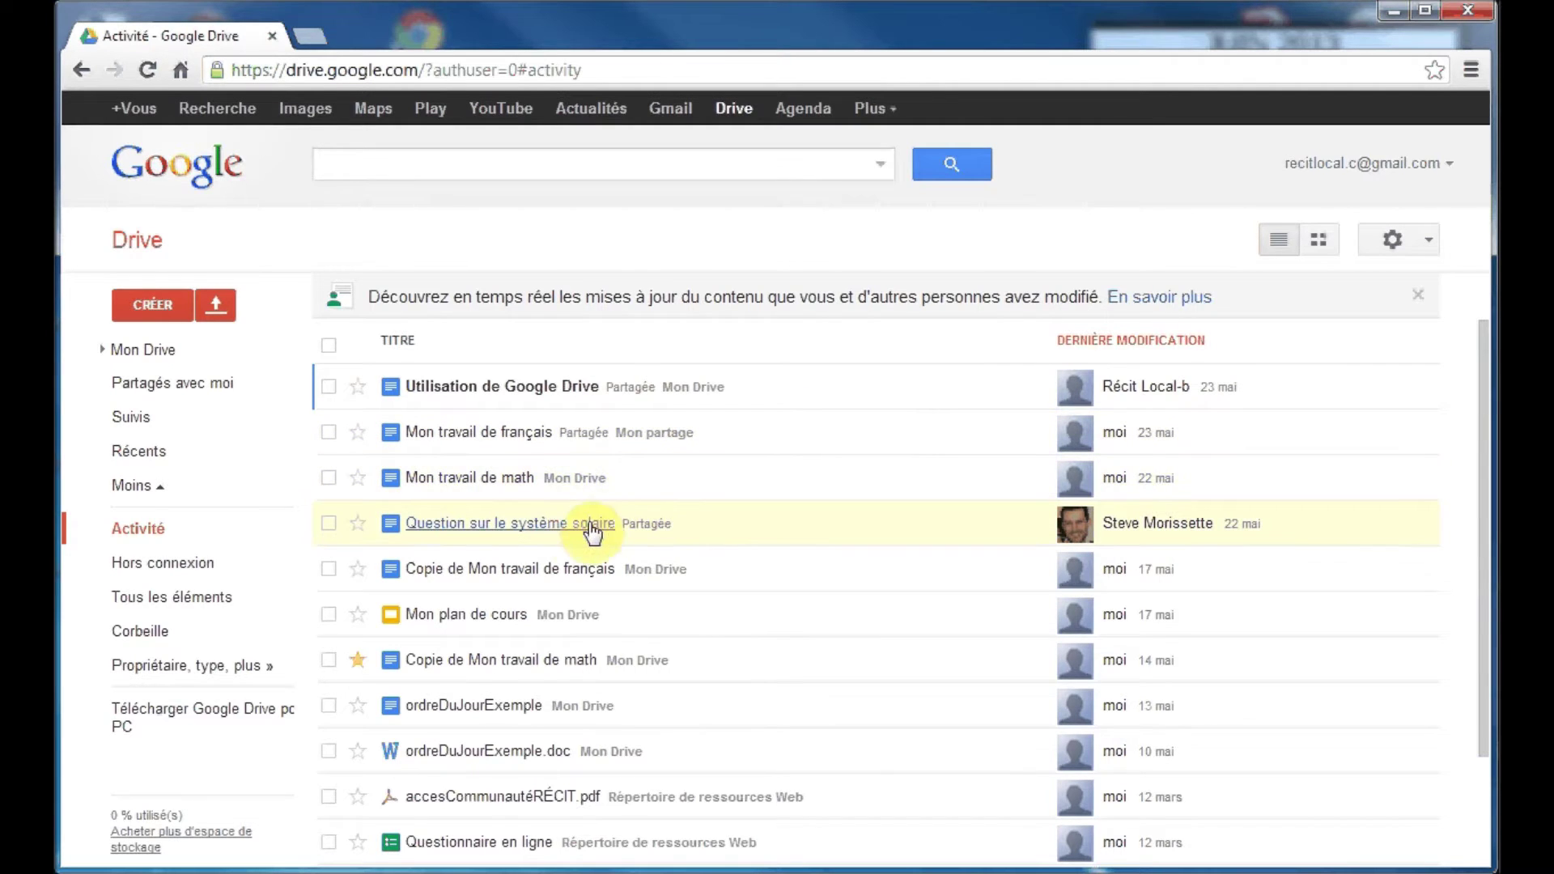
{"action": "right_click", "coordinate": [488, 570]}
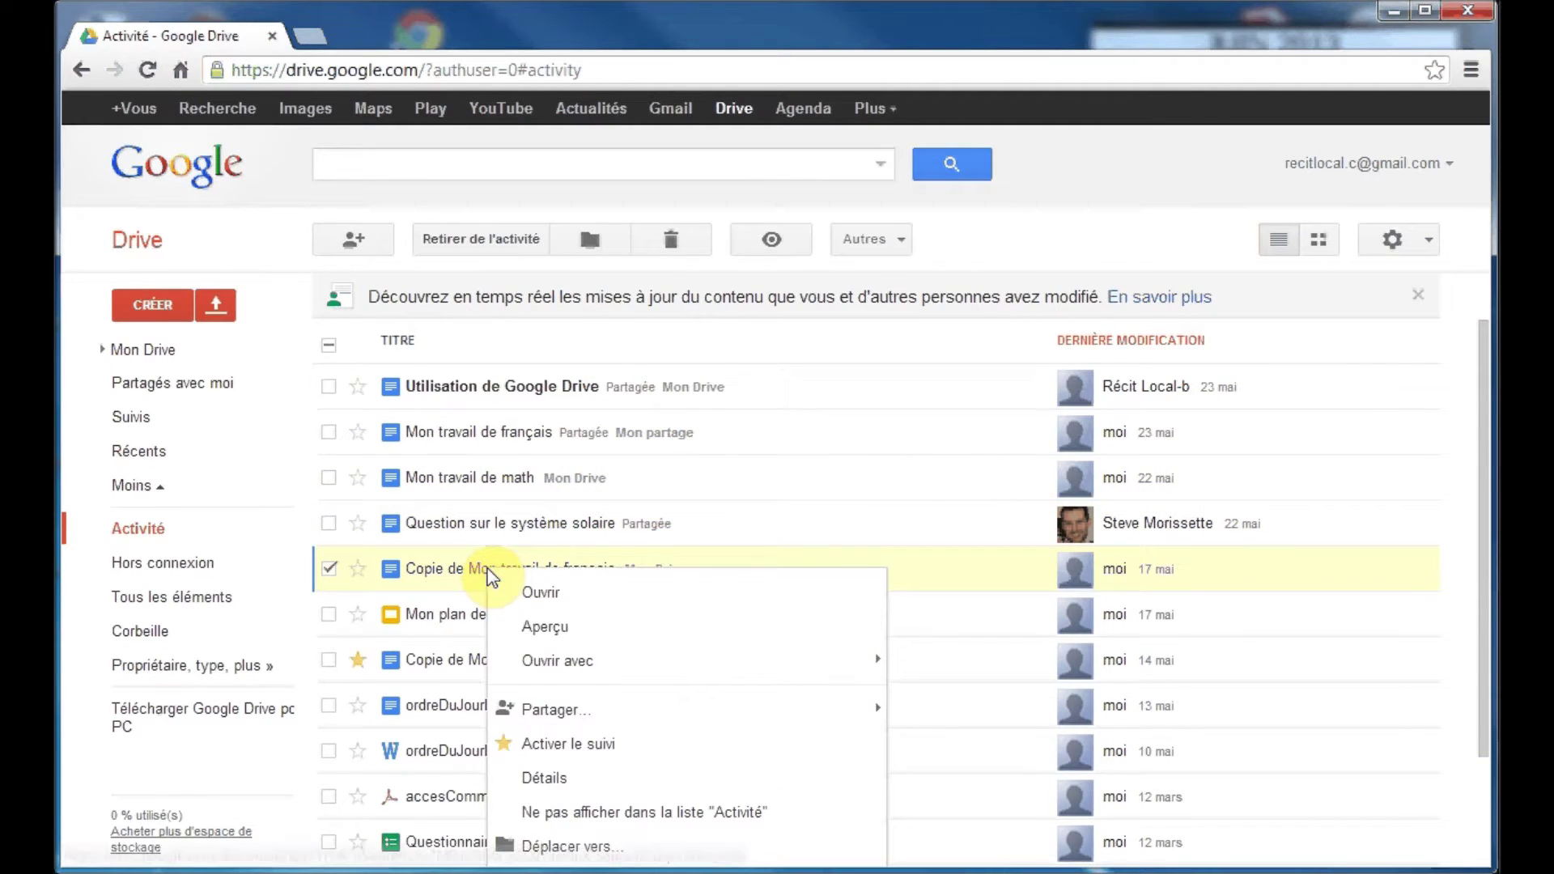
{"action": "left_click", "coordinate": [652, 814]}
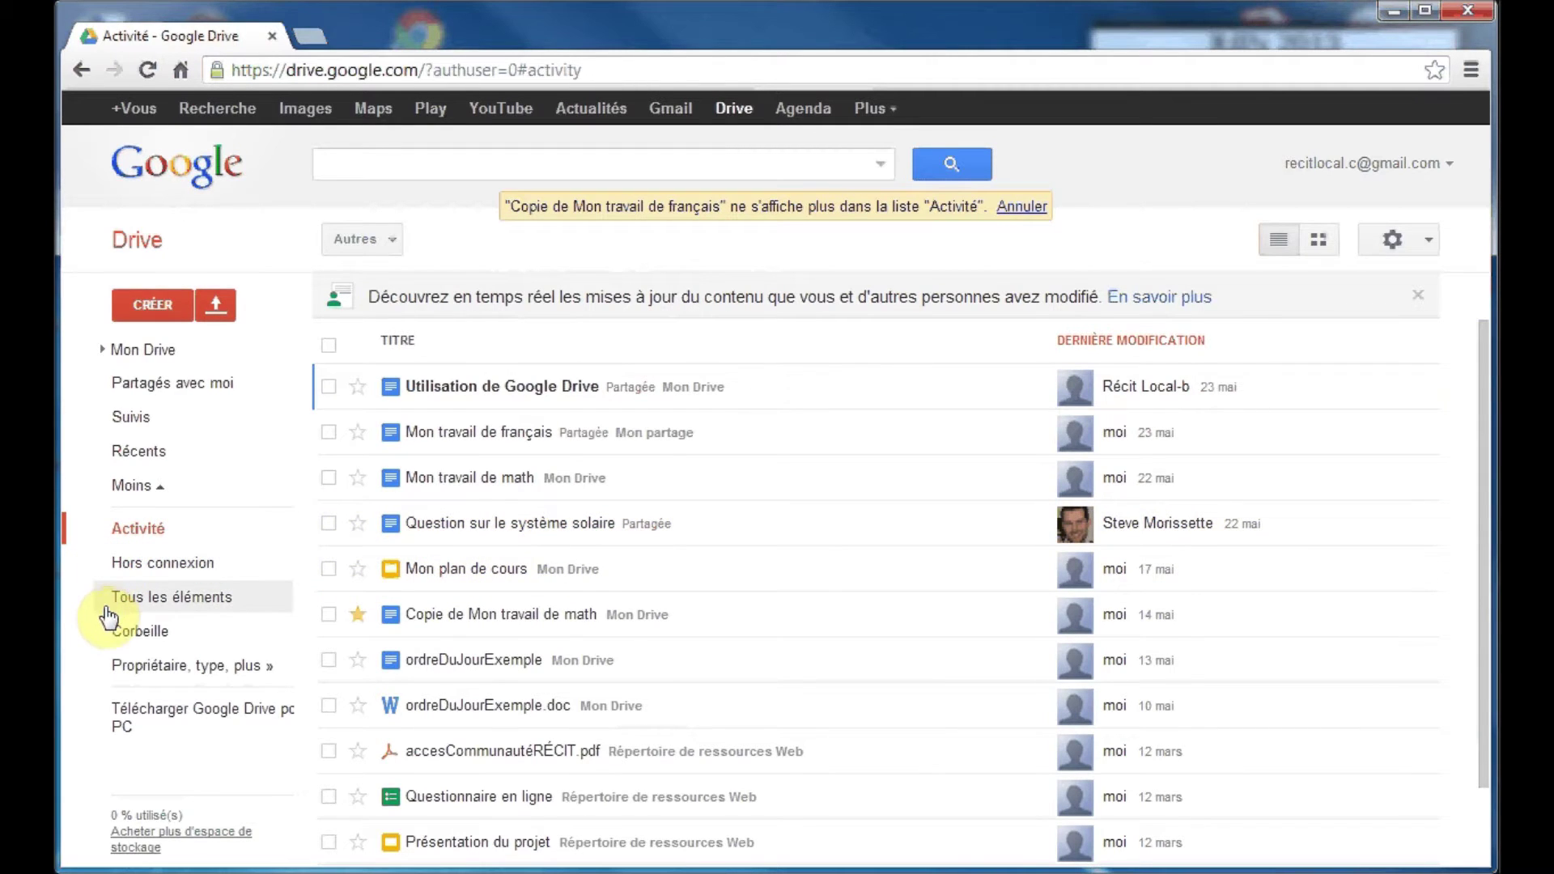
Look through all Drive items and the available sort options, and check the offline access view.
{"action": "left_click", "coordinate": [188, 609]}
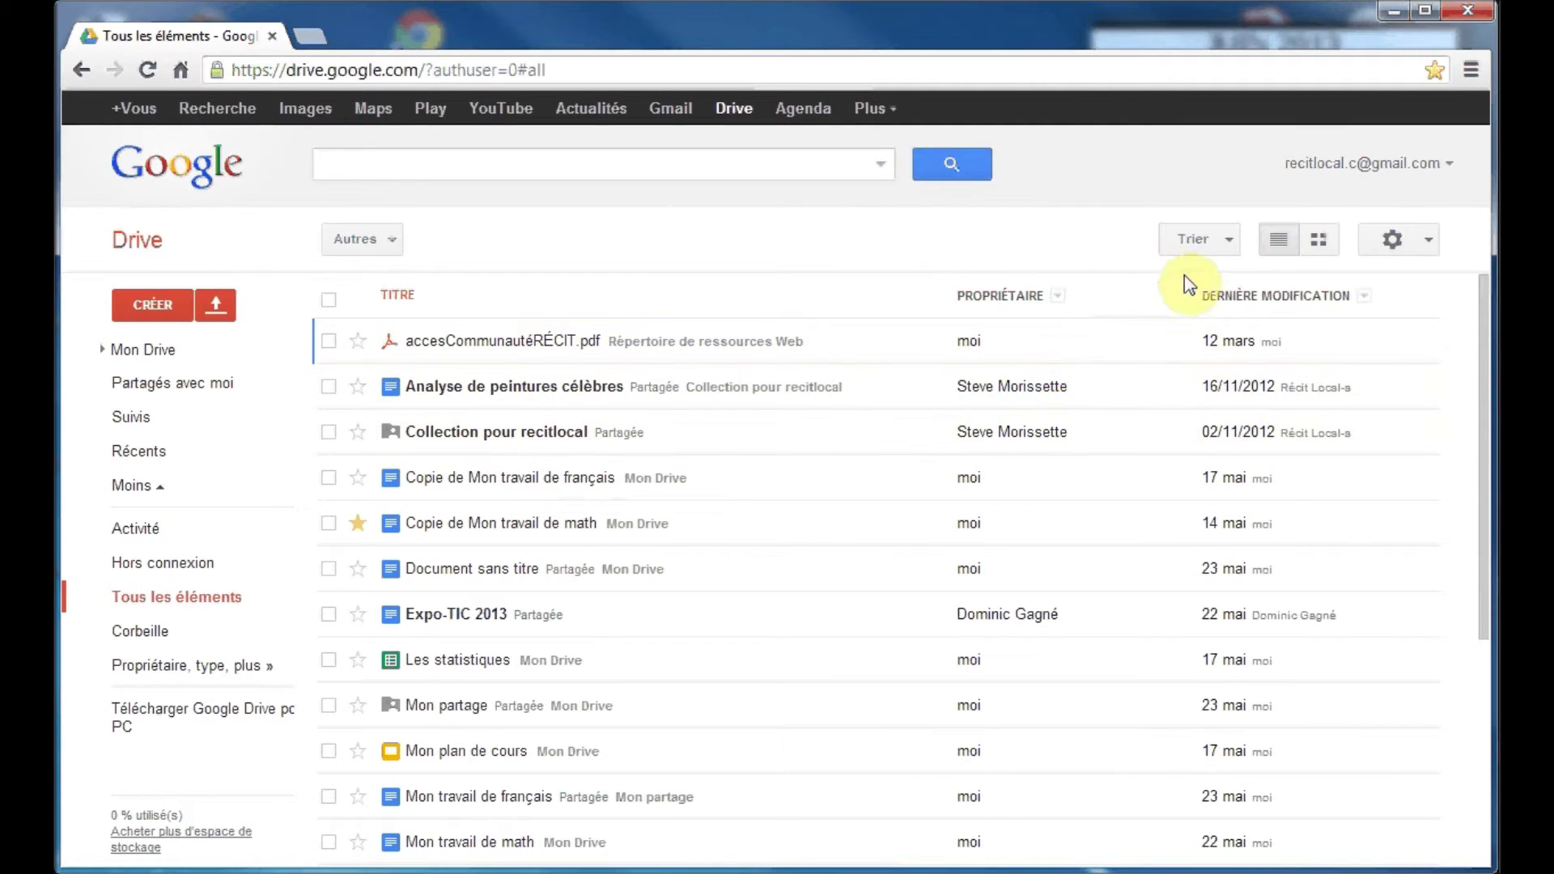
{"action": "left_click", "coordinate": [1229, 243]}
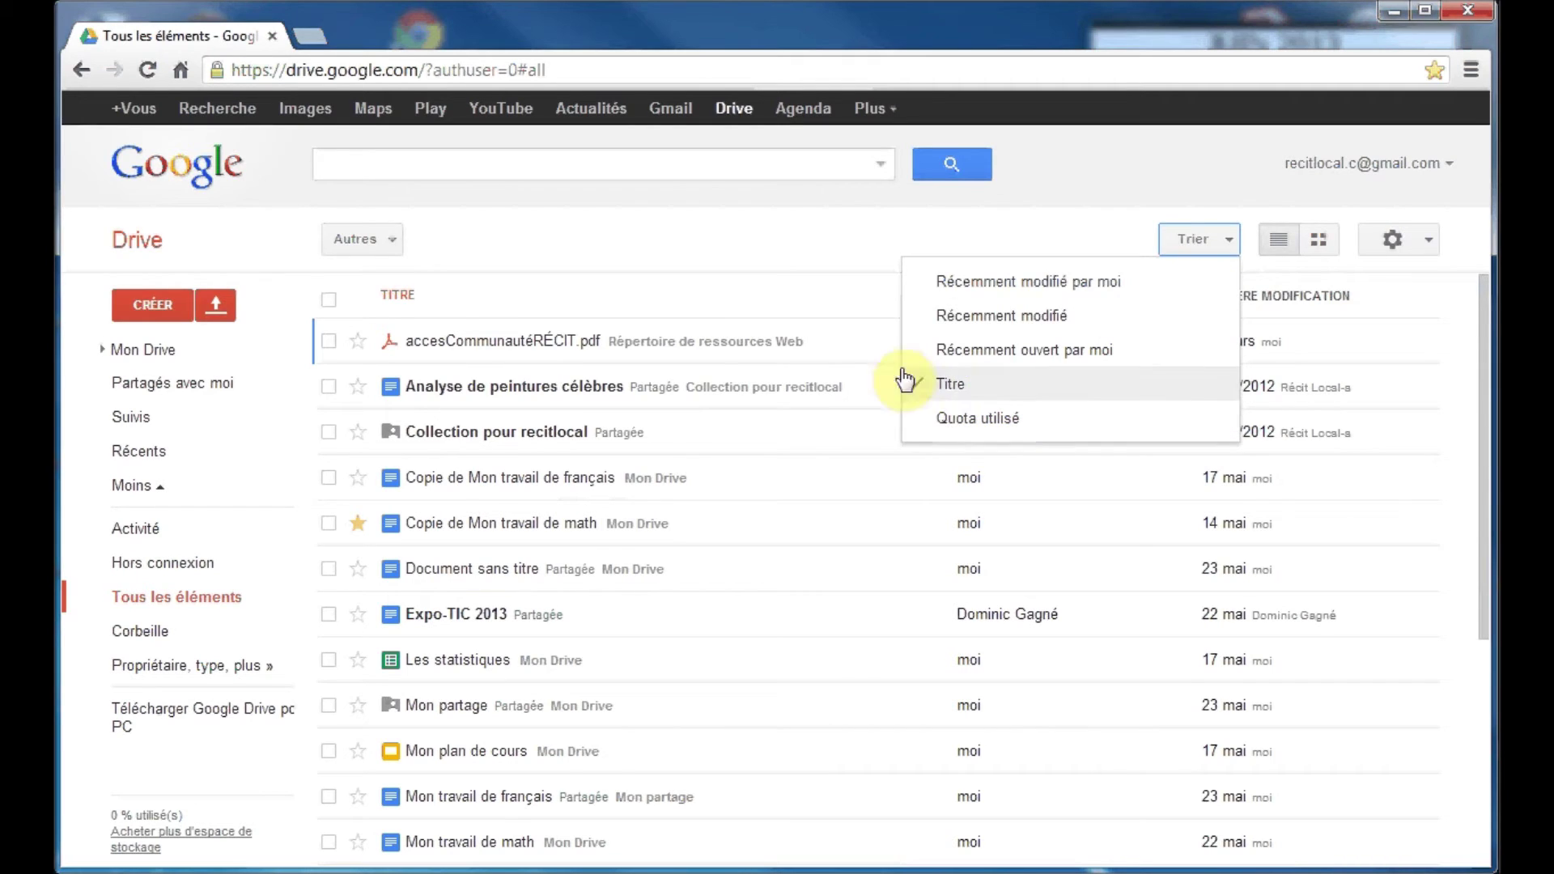
{"action": "left_click", "coordinate": [840, 254]}
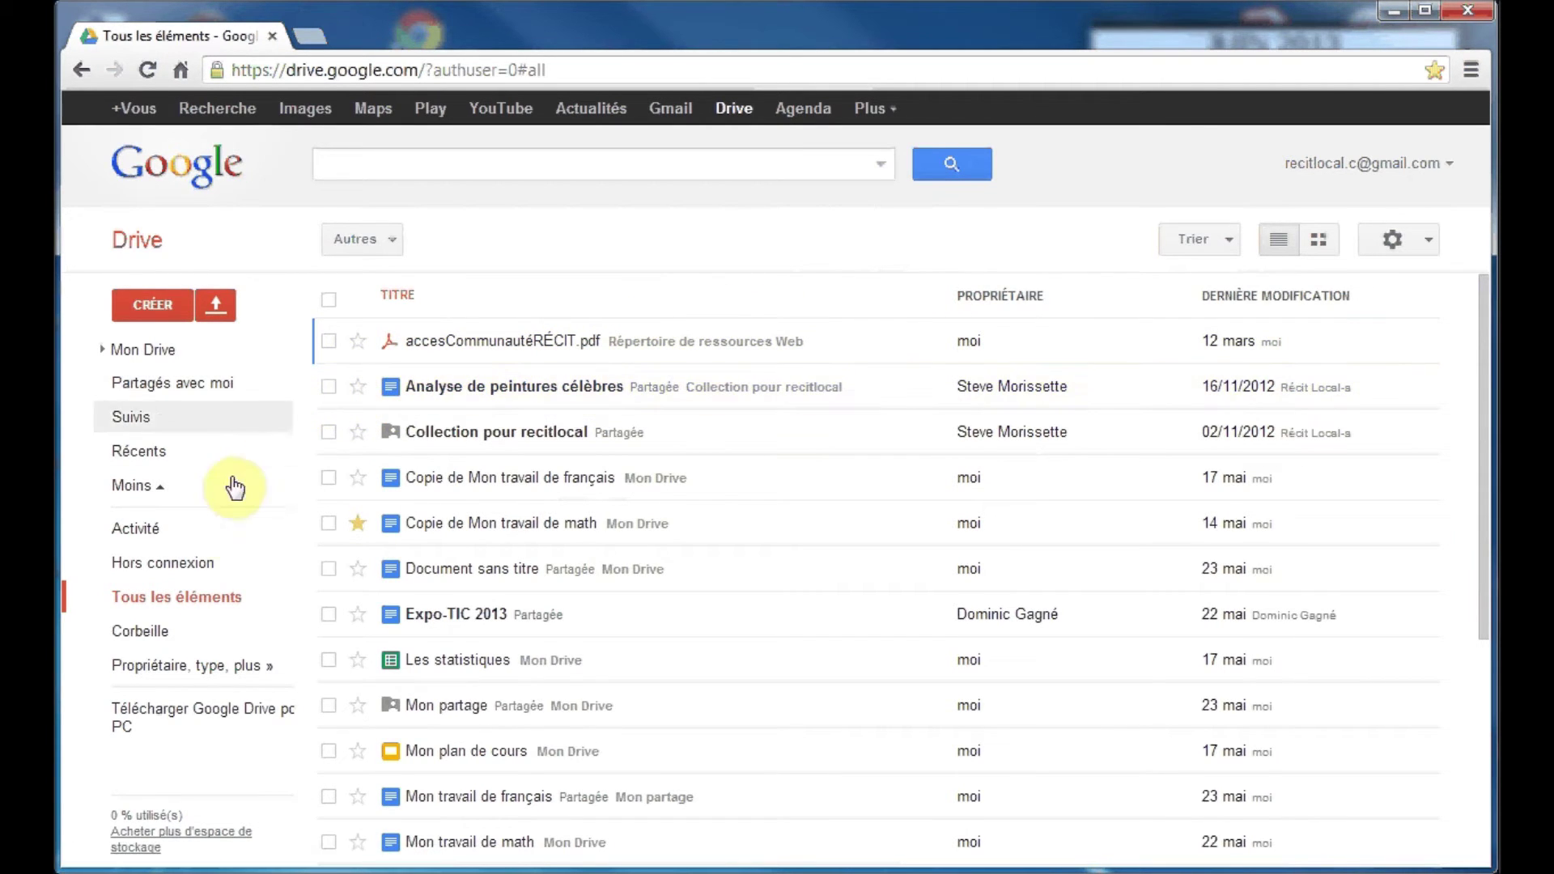
{"action": "left_click", "coordinate": [162, 564]}
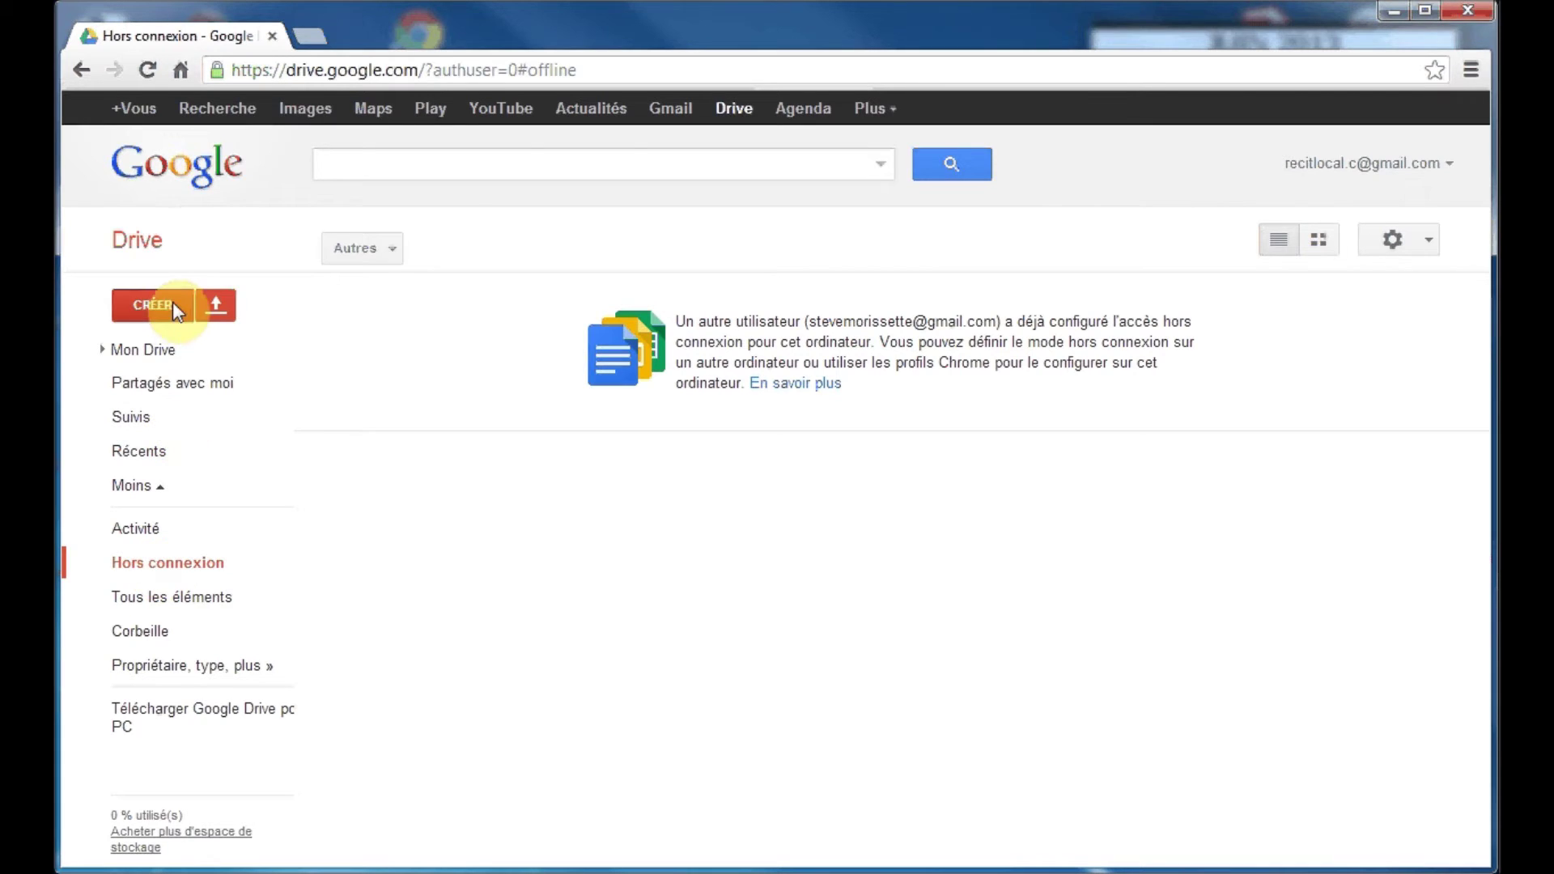
Move Copie de Mon travail de français, Copie de Mon travail de math, Document sans titre and Les statistiques to the trash and view its contents.
{"action": "left_click", "coordinate": [154, 359]}
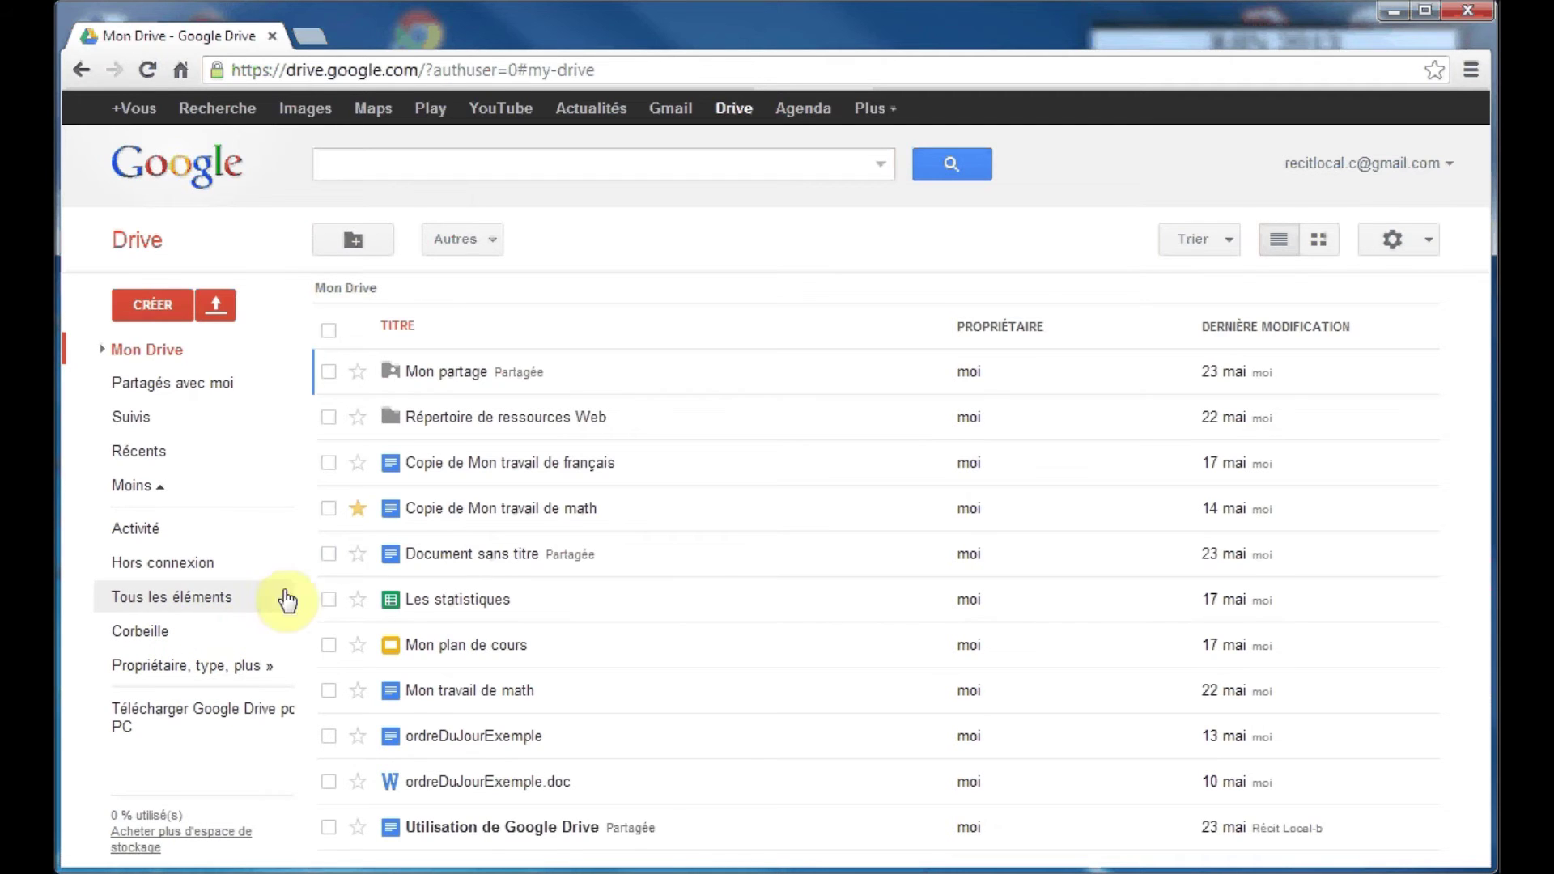
{"action": "left_click", "coordinate": [328, 463]}
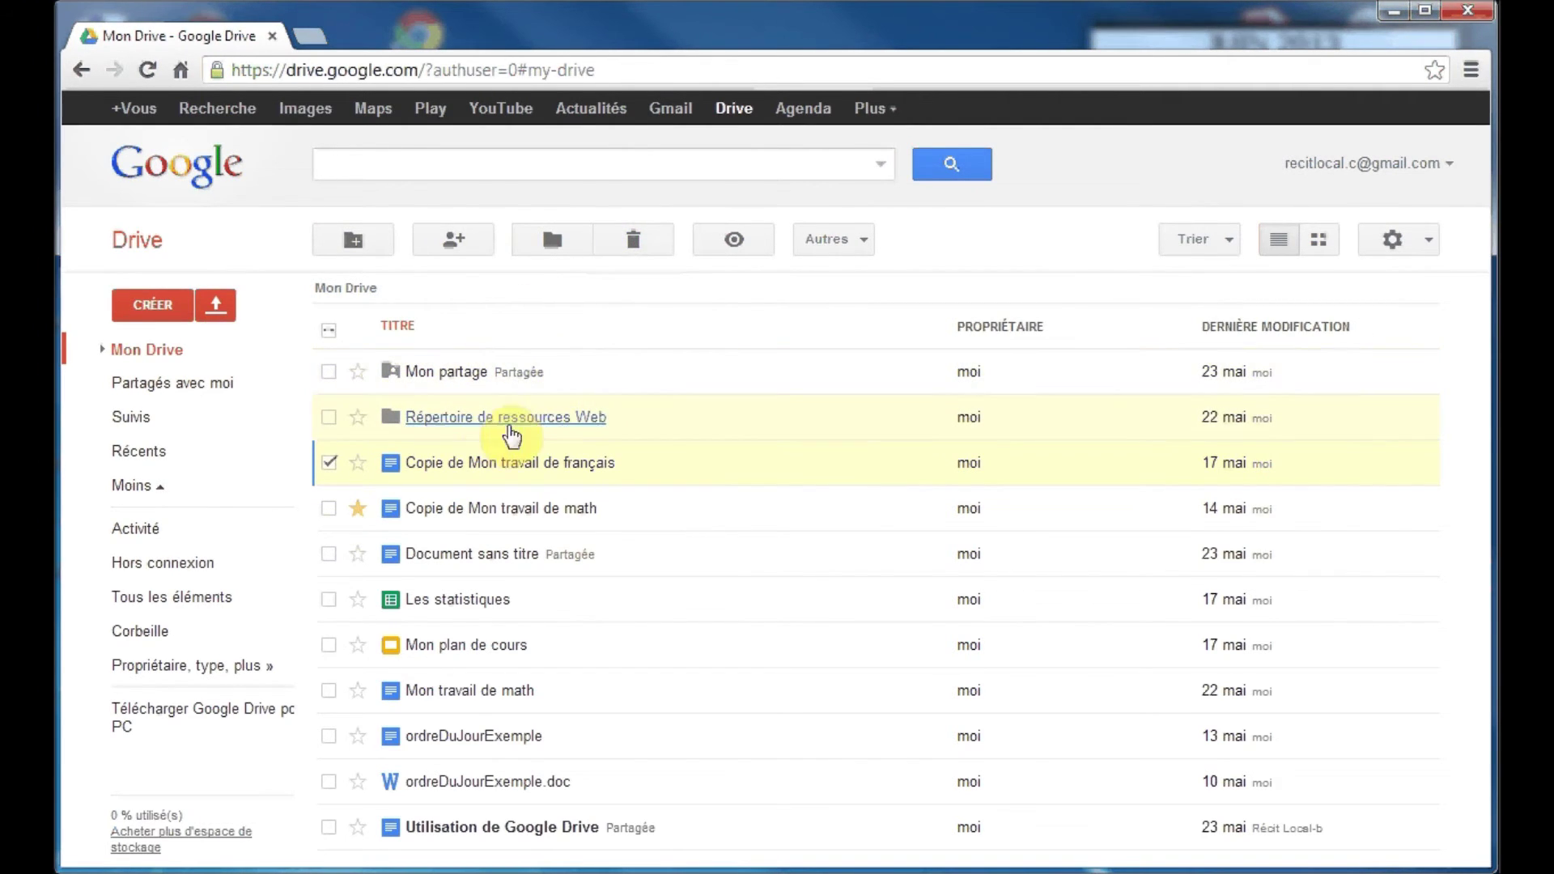
{"action": "left_click", "coordinate": [329, 508]}
{"action": "left_click", "coordinate": [328, 554]}
{"action": "left_click", "coordinate": [329, 600]}
{"action": "left_click_drag", "start_coordinate": [569, 589], "coordinate": [141, 631]}
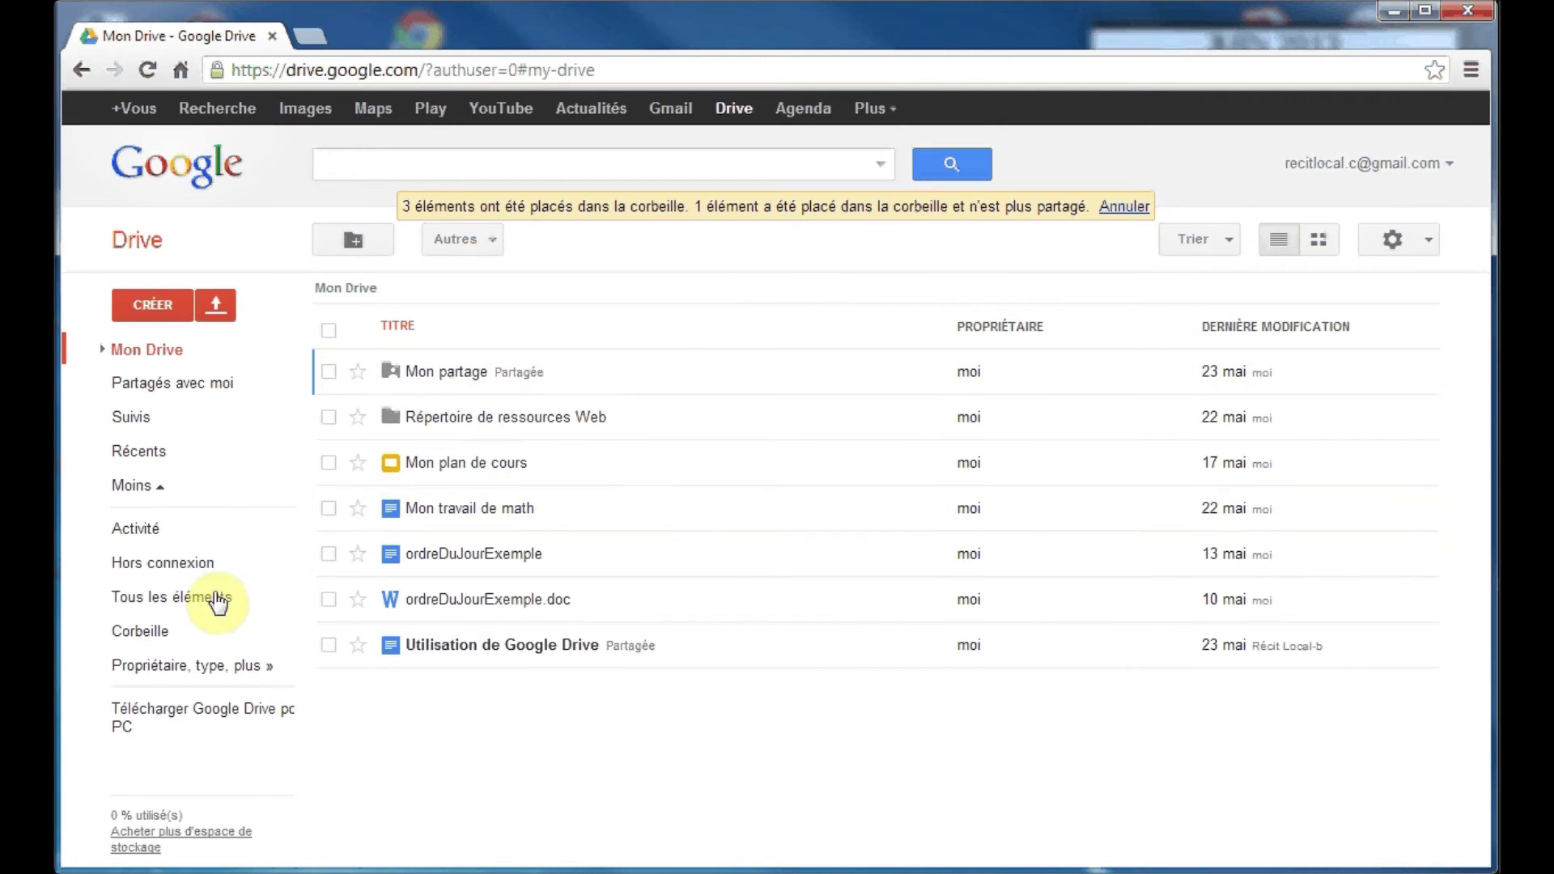
{"action": "left_click", "coordinate": [154, 645]}
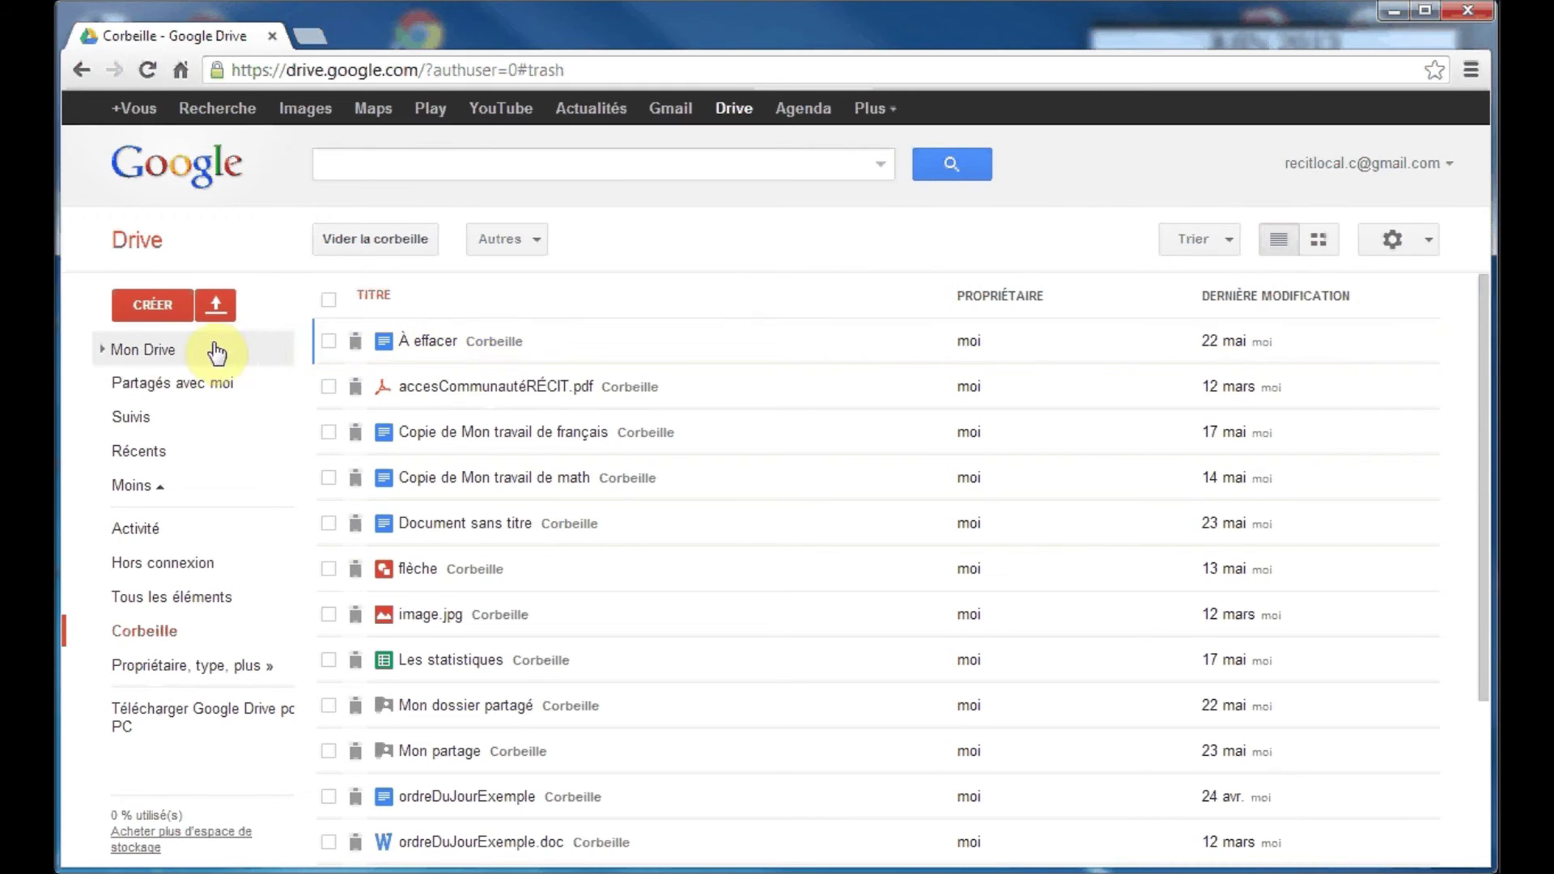
Return to Mon Drive, enter "math" as a search term to view the suggestions, and clear the search.
{"action": "left_click", "coordinate": [146, 357]}
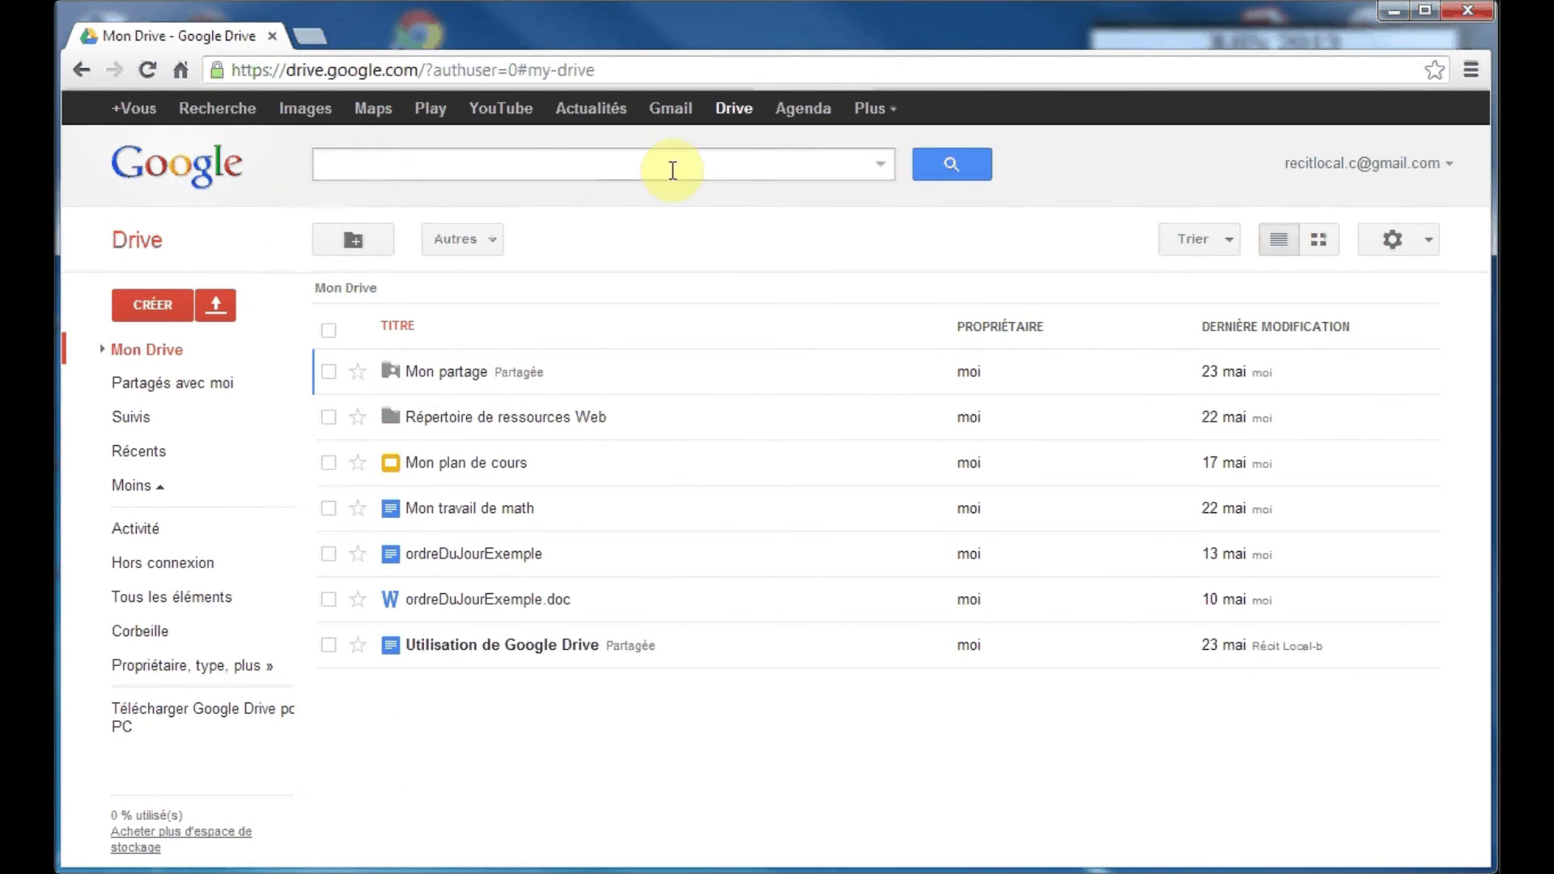
{"action": "left_click", "coordinate": [338, 165]}
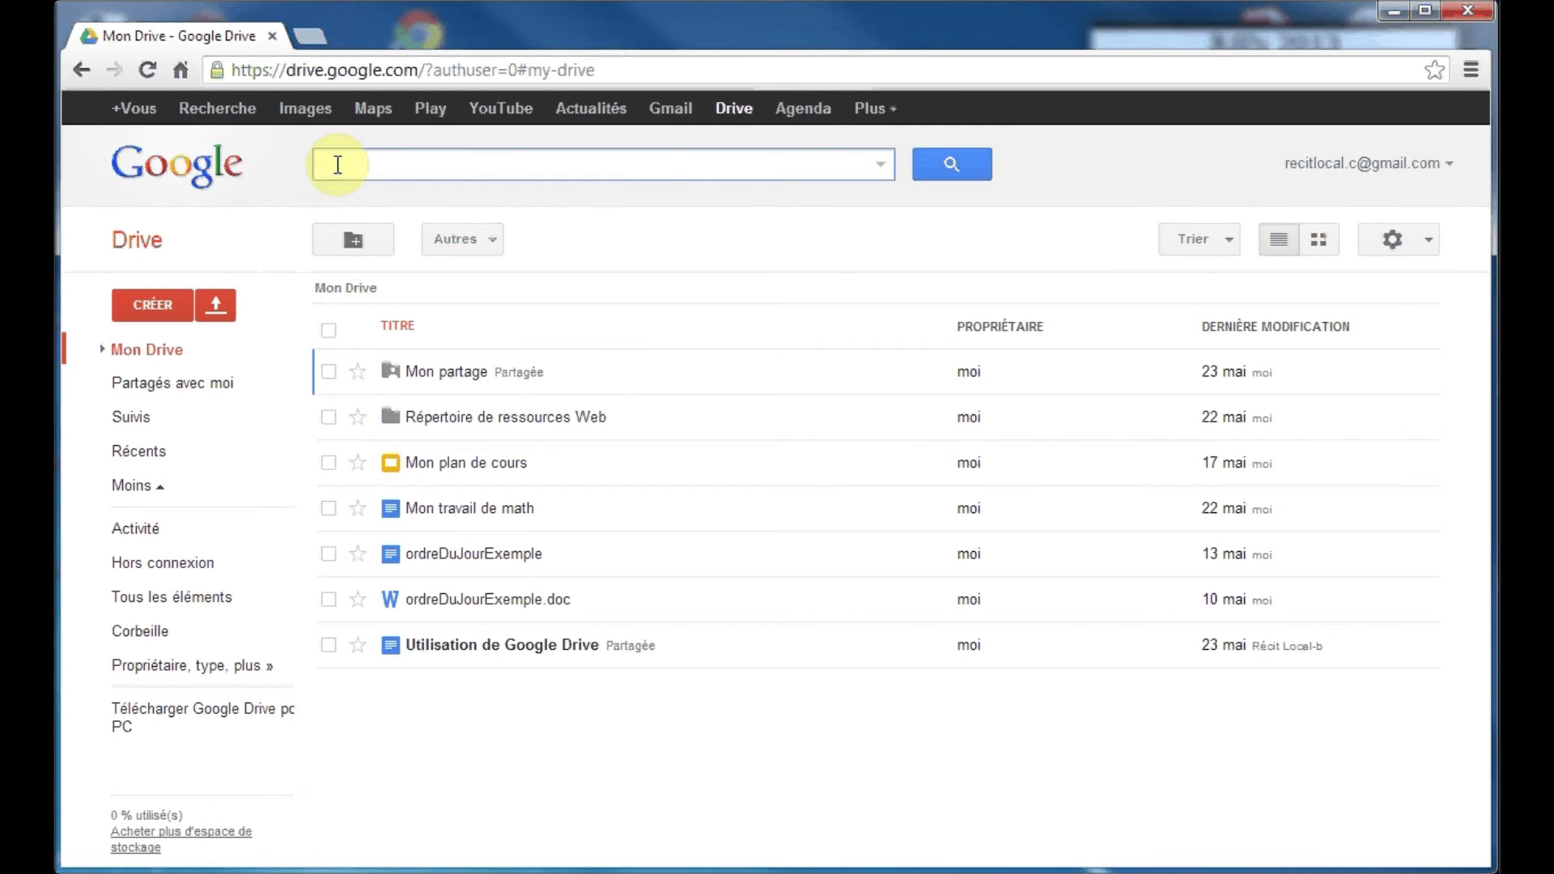
{"action": "type", "text": "math"}
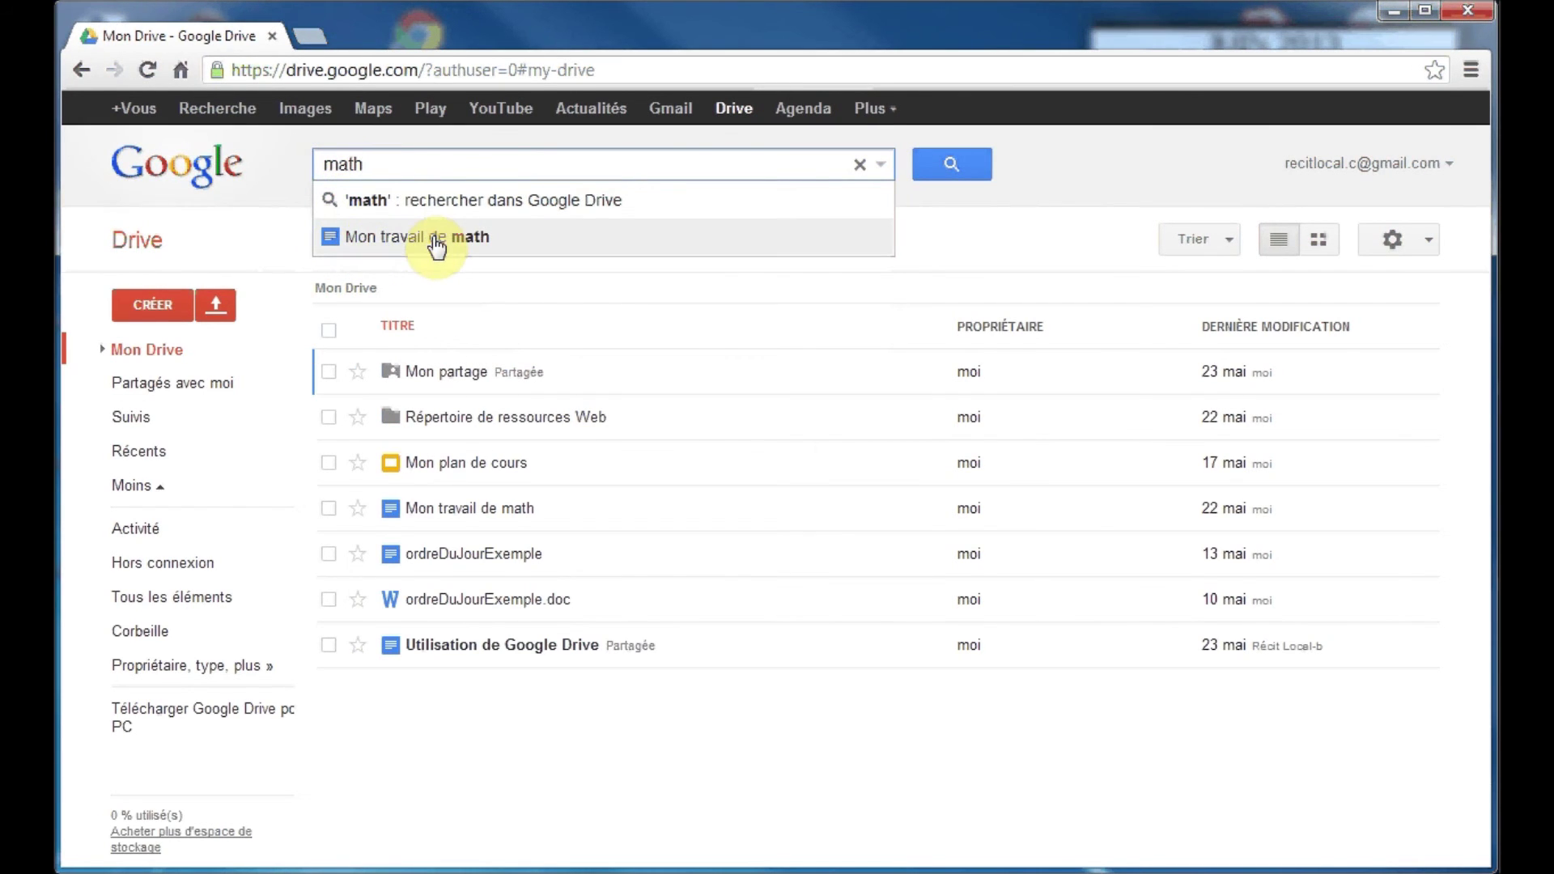
{"action": "left_click", "coordinate": [861, 164]}
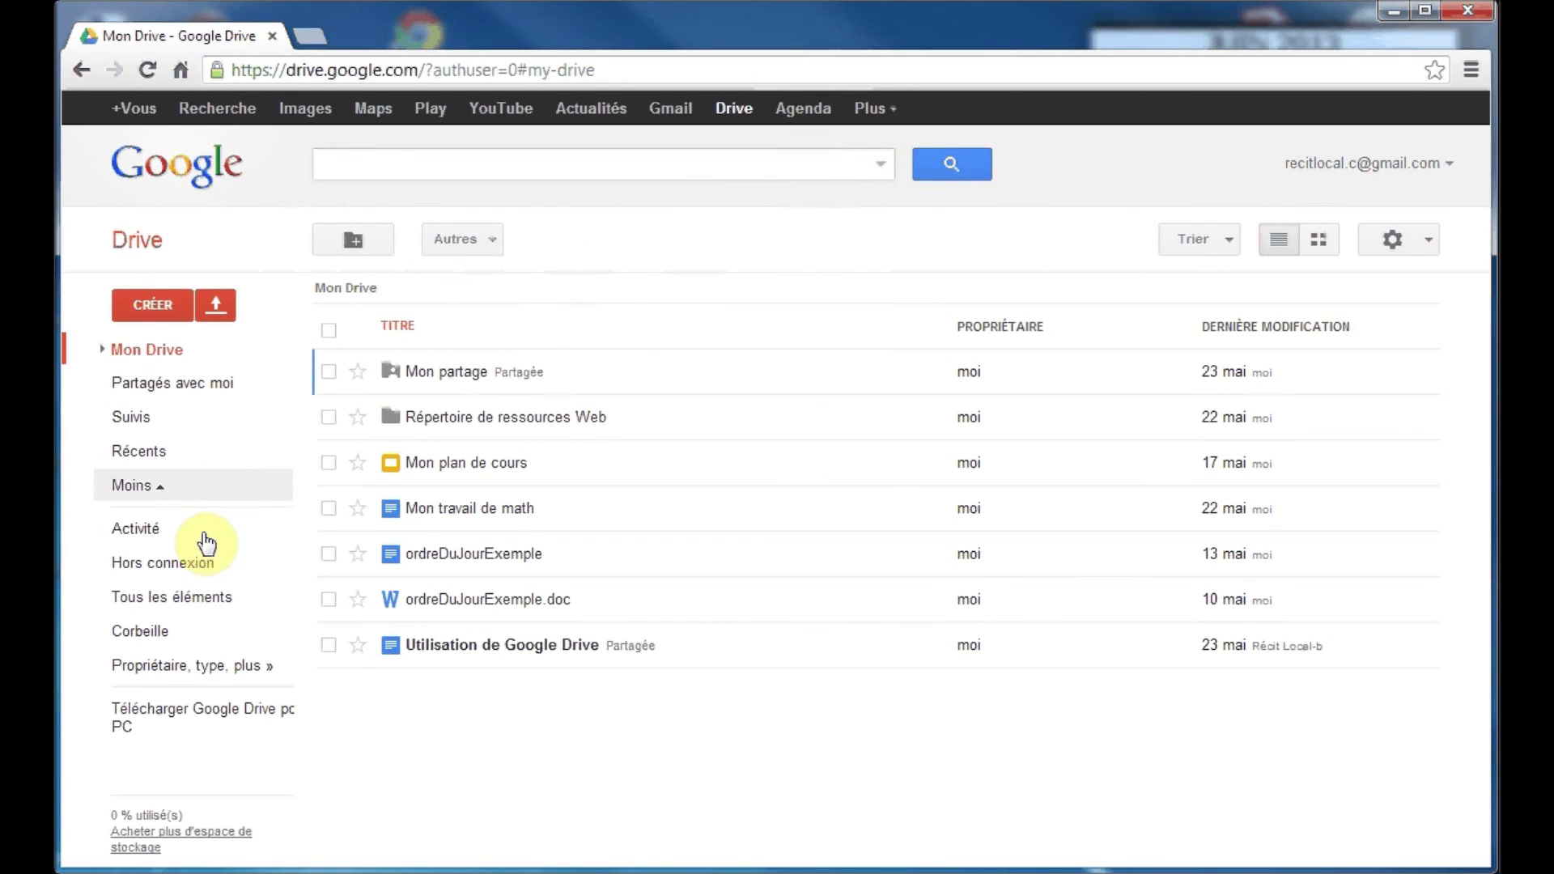
Filter the Drive files by the type Documents texte and search within them for "goog".
{"action": "left_click", "coordinate": [208, 669]}
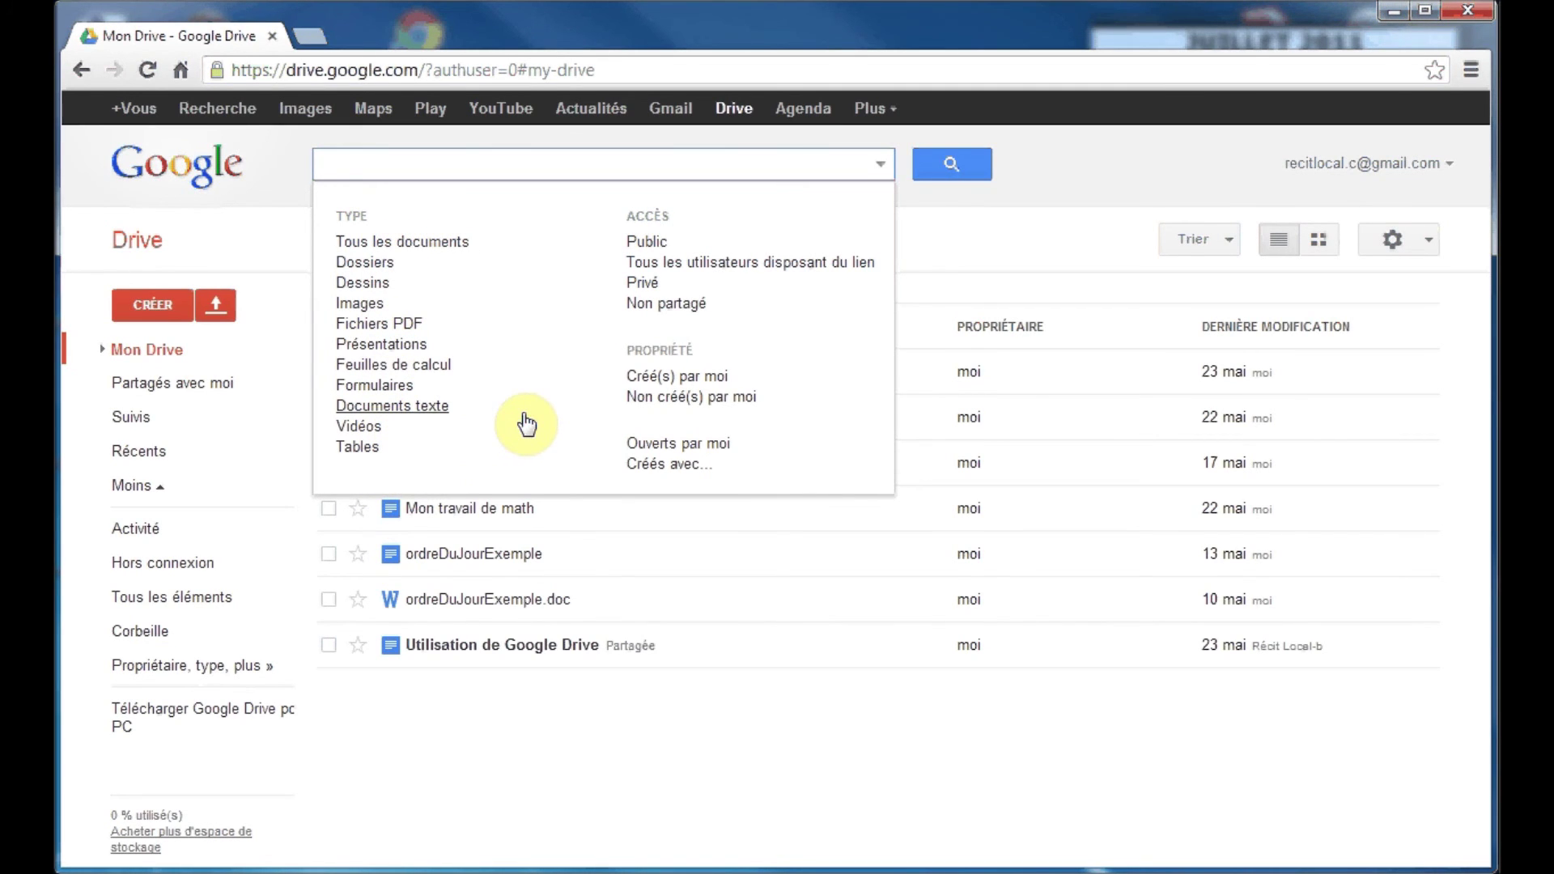
{"action": "left_click", "coordinate": [405, 407]}
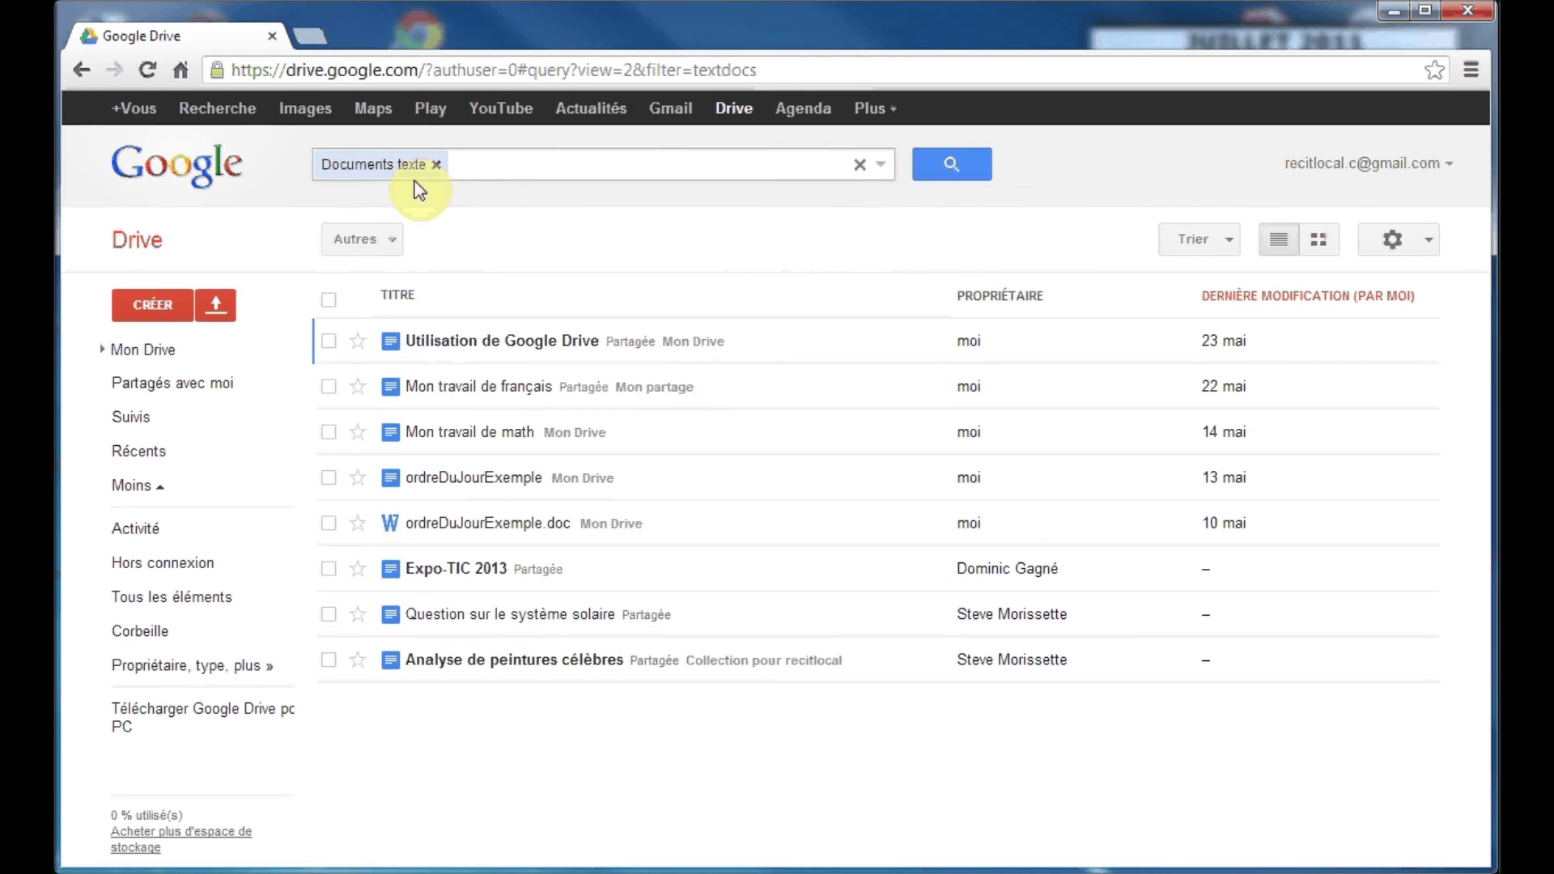
{"action": "left_click", "coordinate": [473, 168]}
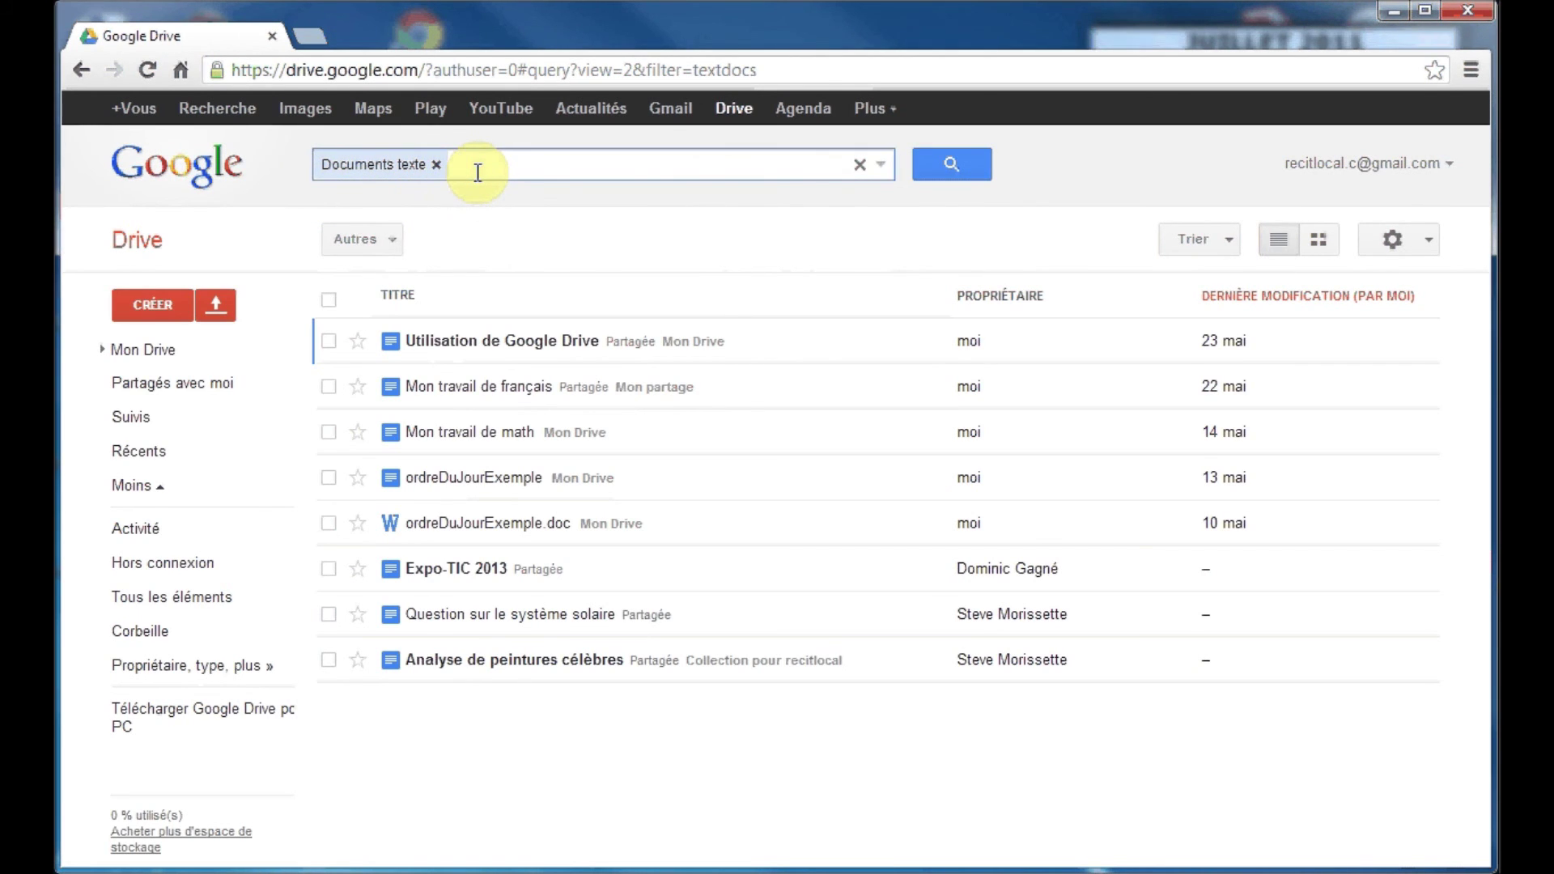
{"action": "type", "text": "goog"}
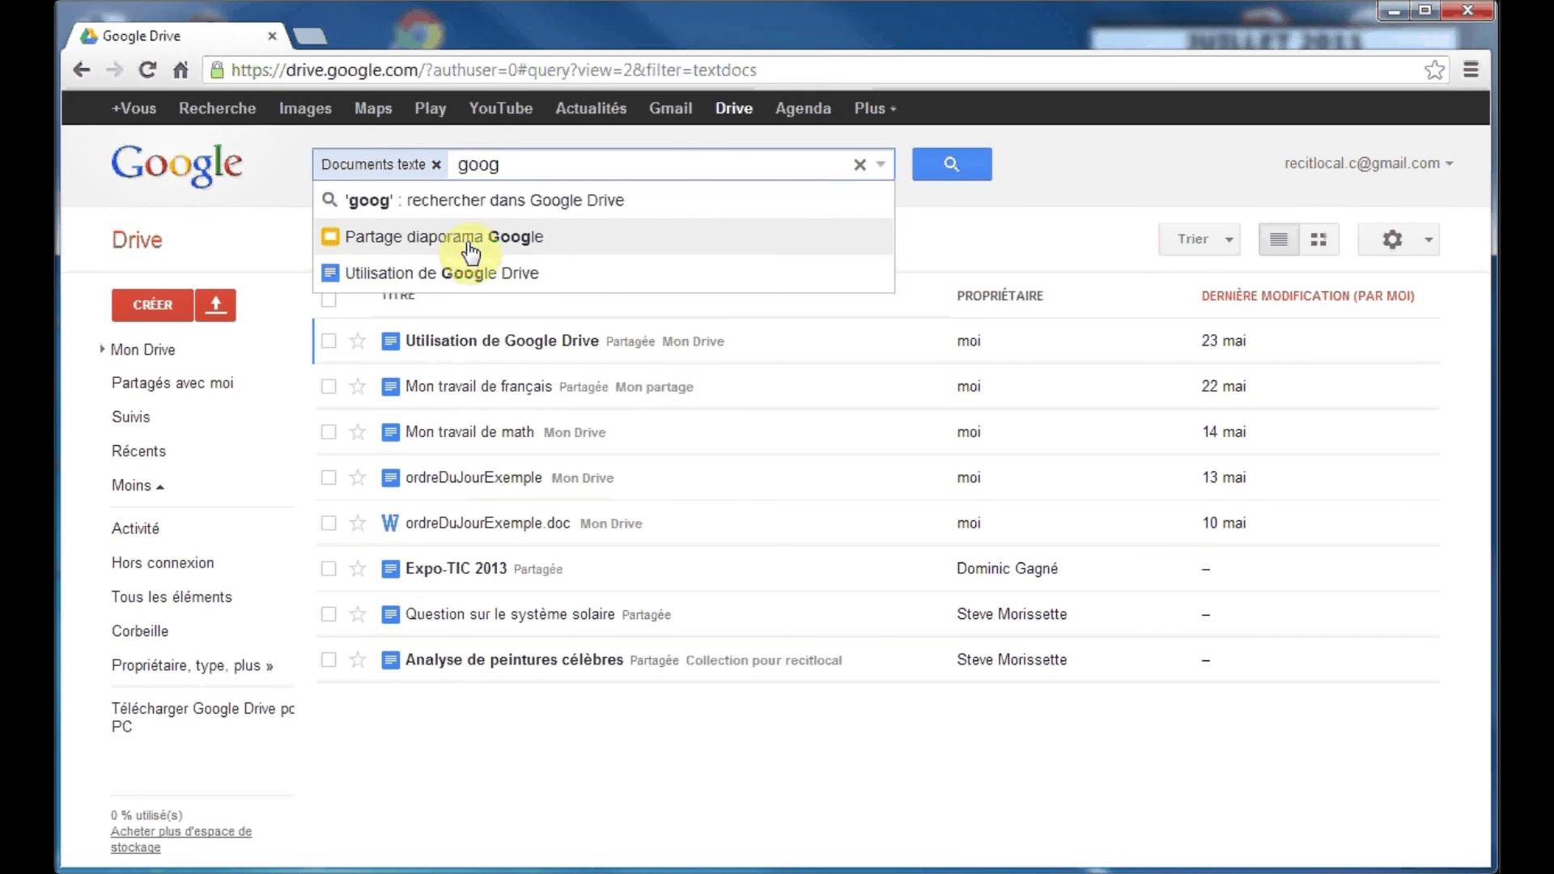
{"action": "left_click", "coordinate": [925, 169]}
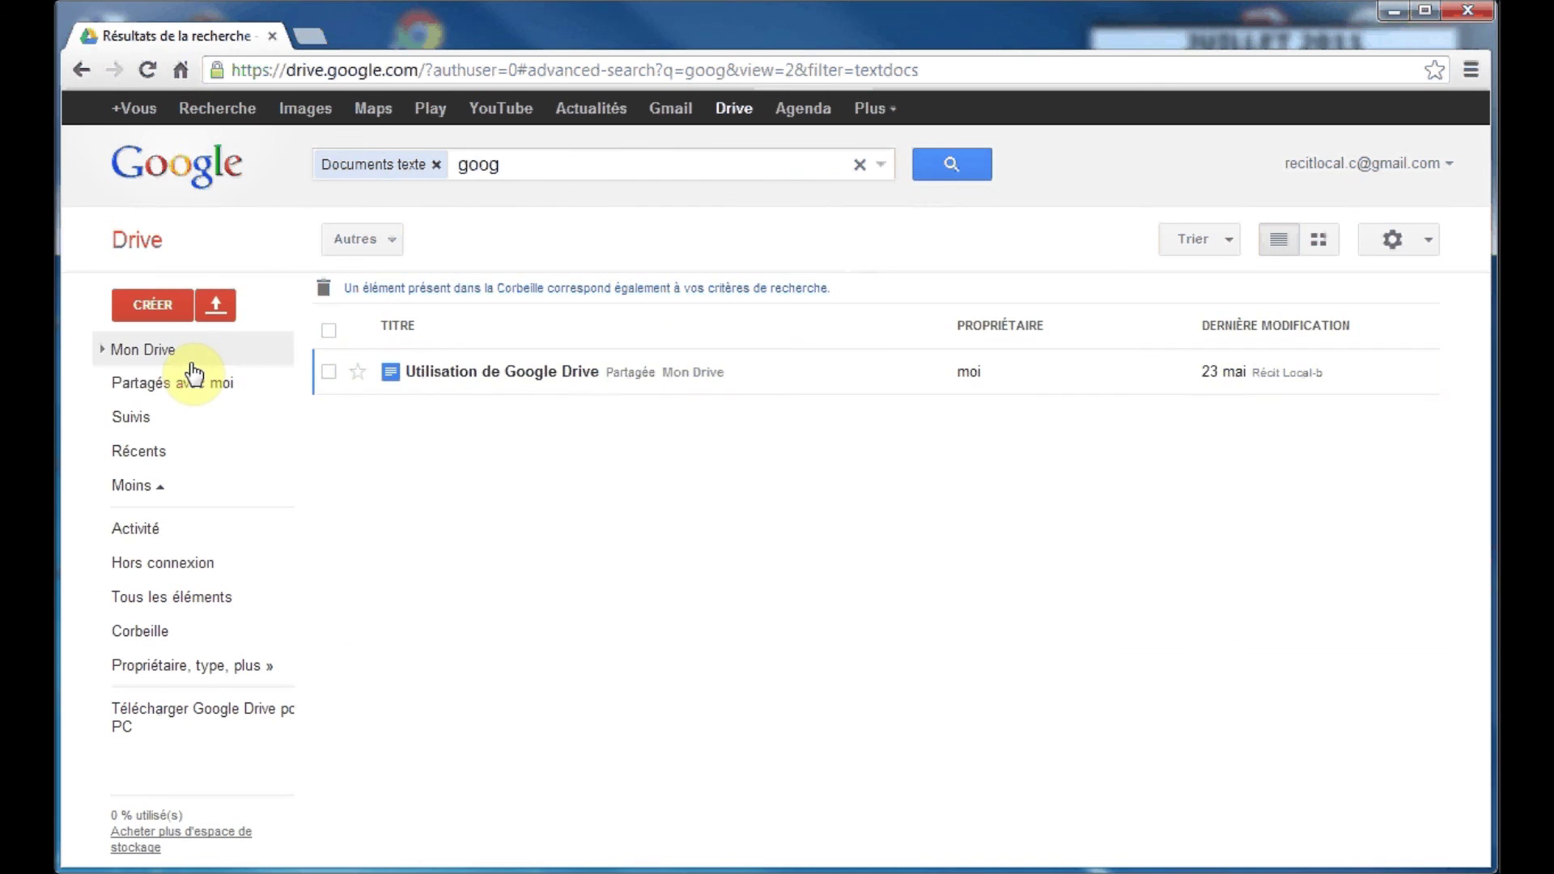
View the items shared with this account and the list of starred items.
{"action": "left_click", "coordinate": [145, 381]}
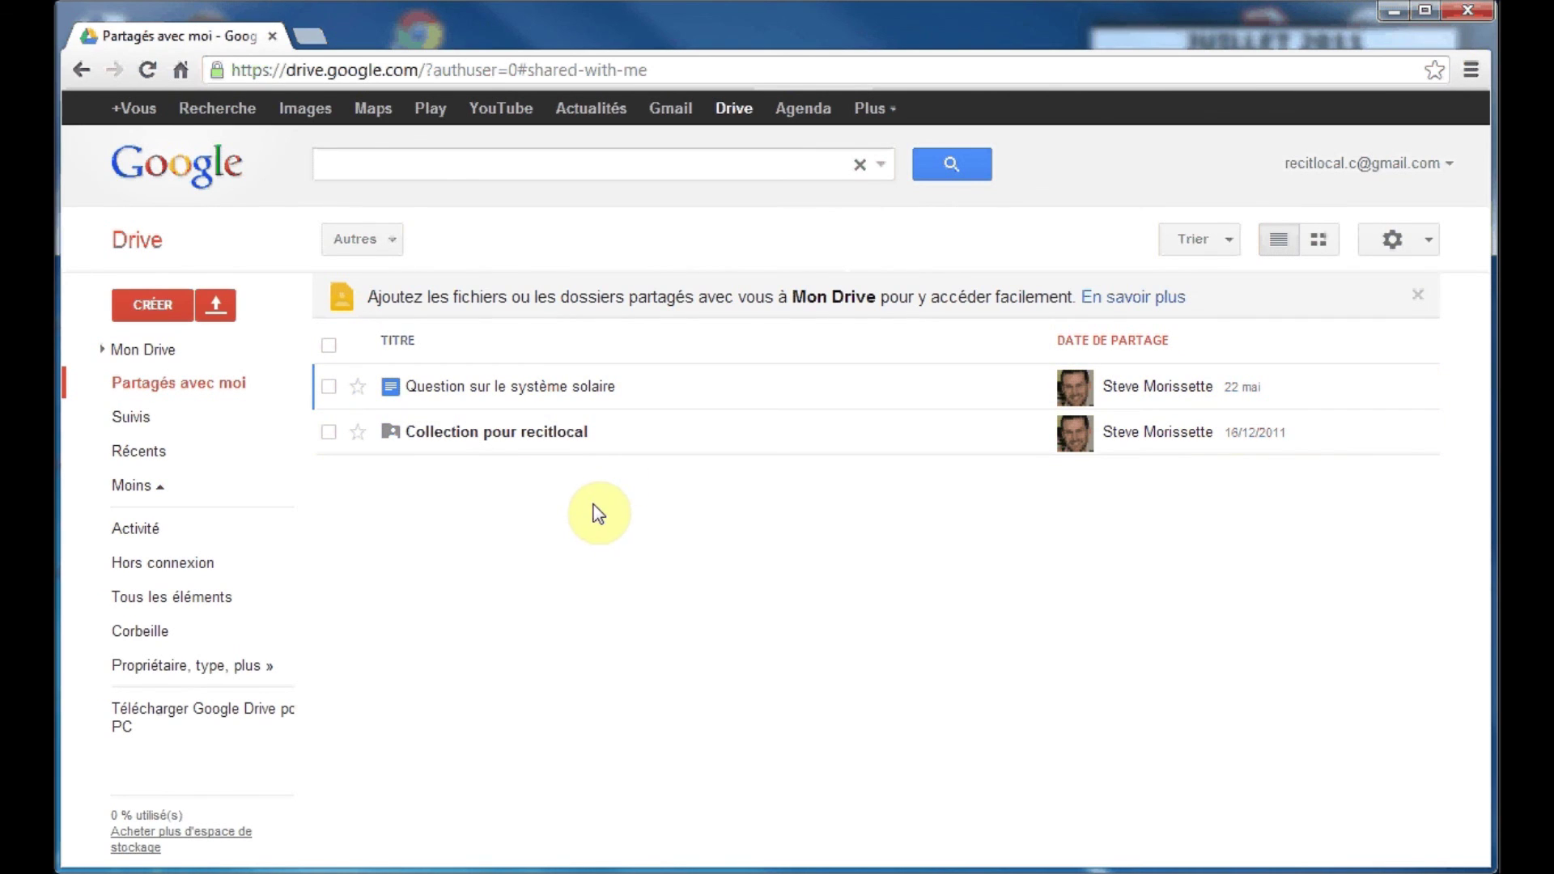
{"action": "left_click", "coordinate": [148, 421]}
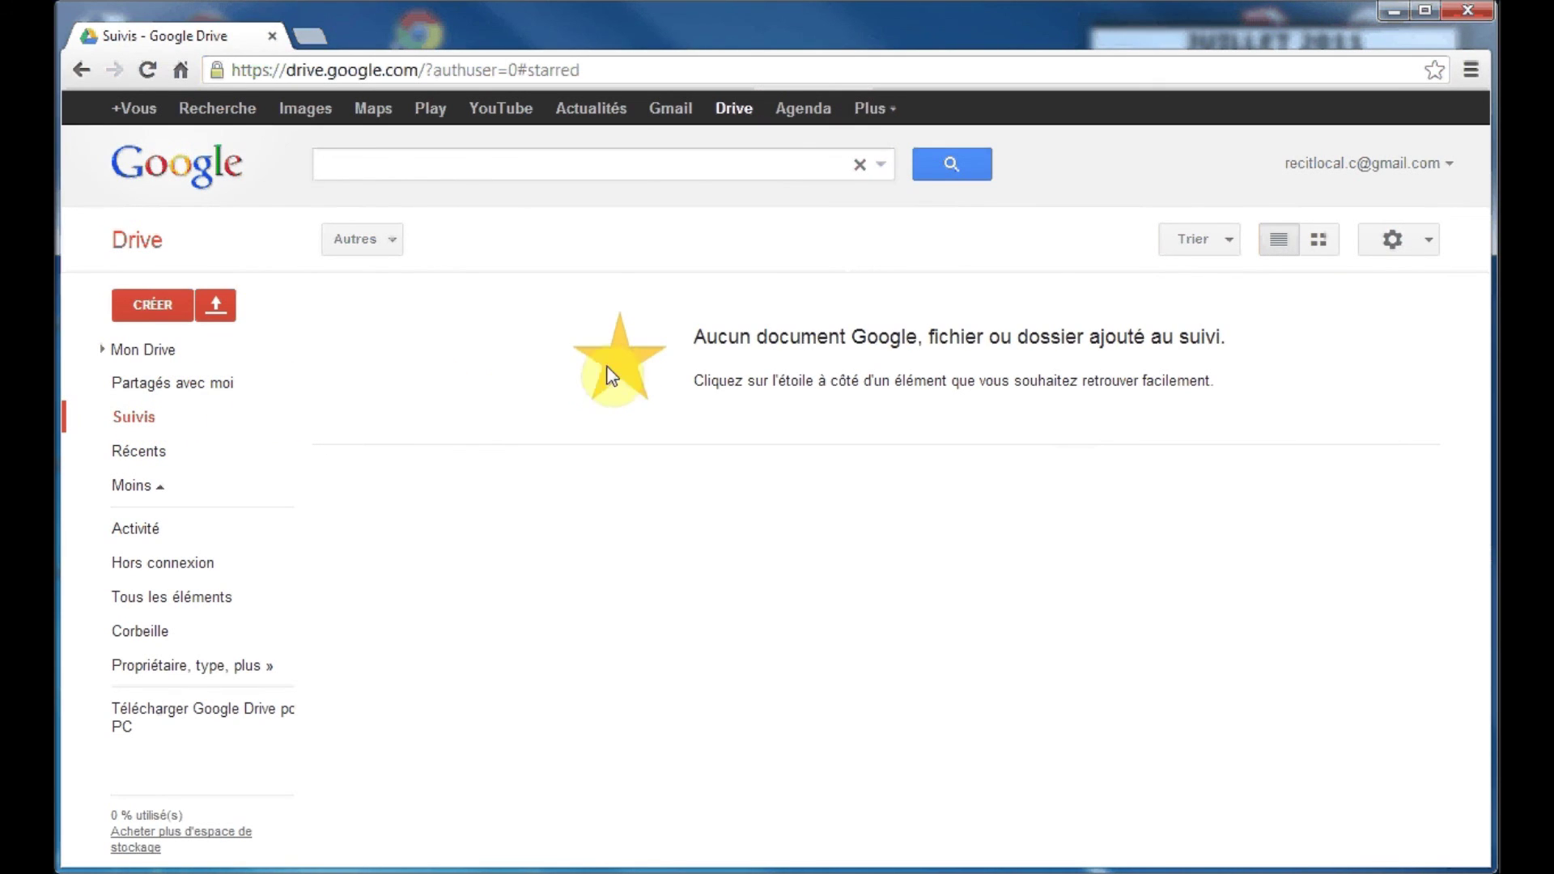
Star "Mon plan de cours" and "Mon travail de math" in Mon Drive and view them in the Suivis list.
{"action": "left_click", "coordinate": [153, 353]}
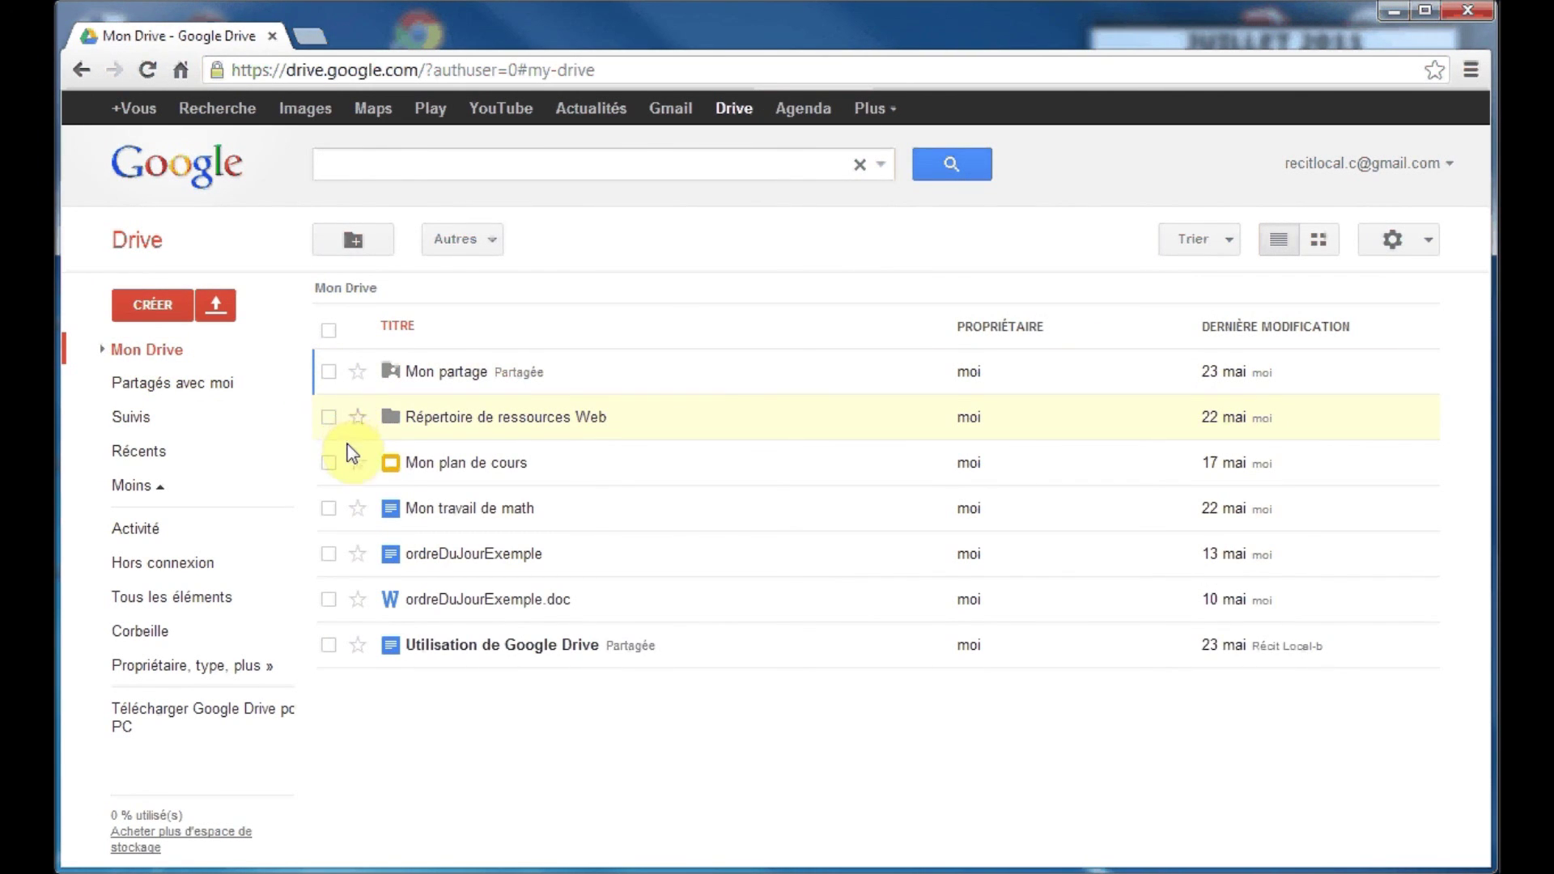
{"action": "left_click", "coordinate": [356, 462]}
{"action": "left_click", "coordinate": [358, 507]}
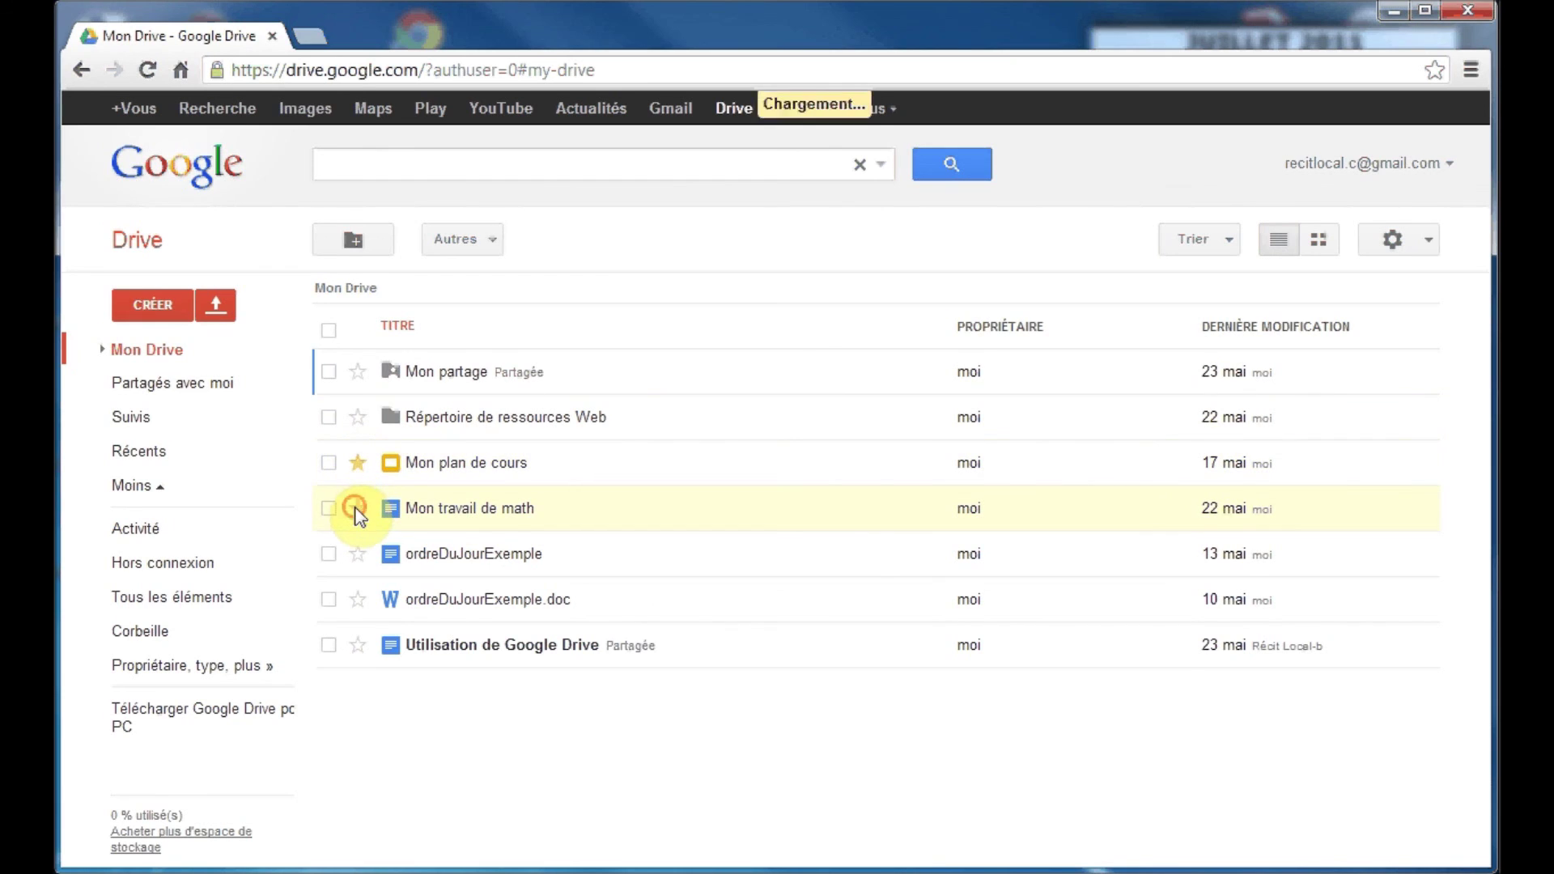
{"action": "left_click", "coordinate": [127, 419]}
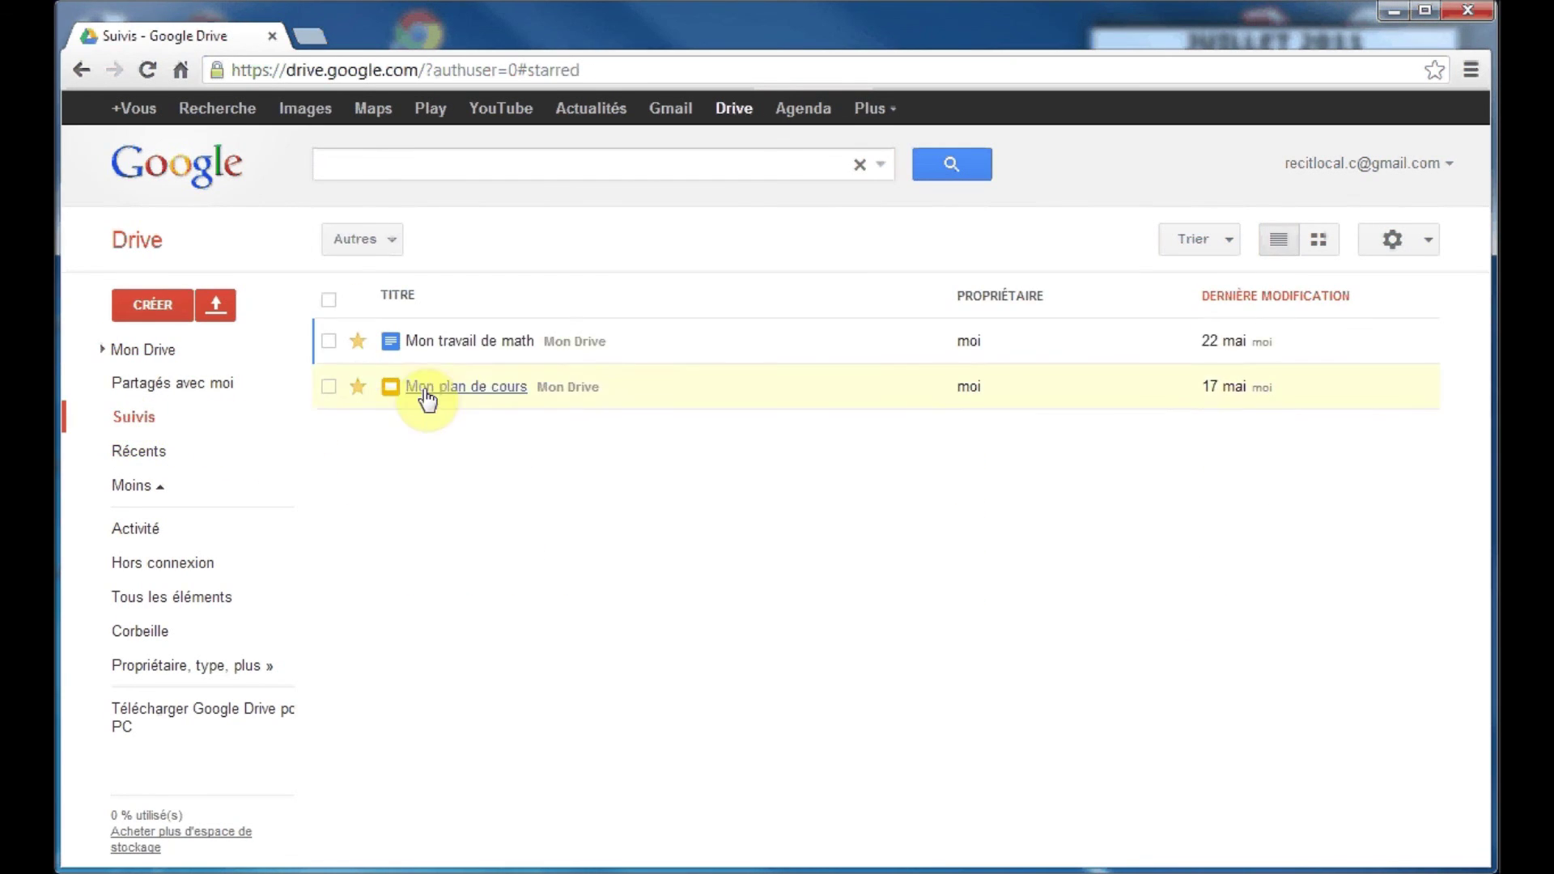